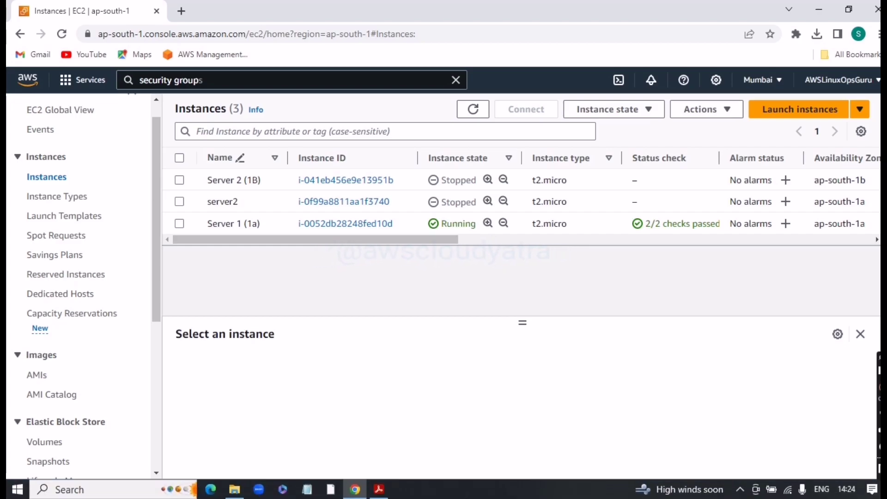
Switch to the Security groups PDF in Acrobat and examine the note on what inbound rules decide.
{"action": "left_click", "coordinate": [387, 492]}
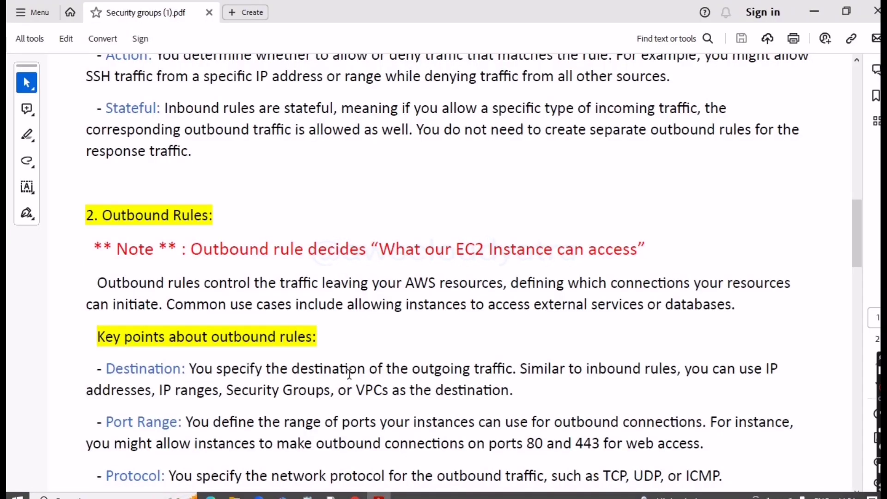
{"action": "scroll", "coordinate": [329, 306], "scroll_direction": "up", "scroll_amount": 5}
{"action": "scroll", "coordinate": [207, 180], "scroll_direction": "up", "scroll_amount": 3}
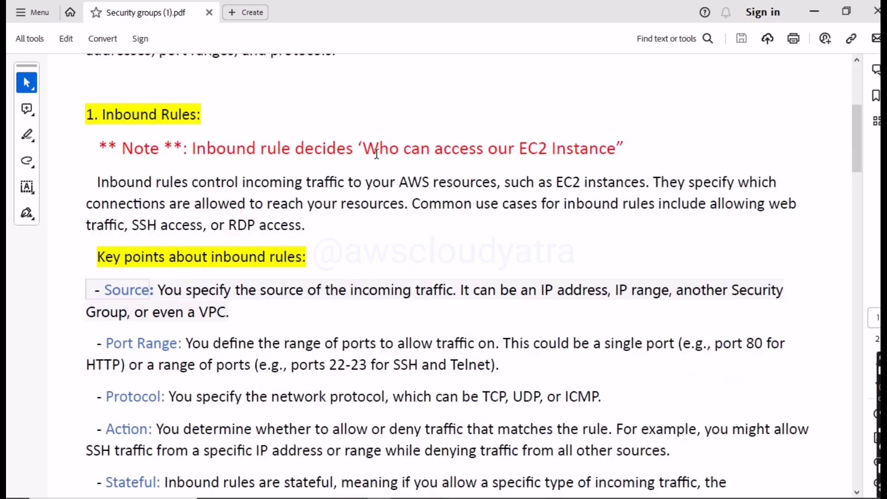
{"action": "left_click_drag", "start_coordinate": [372, 147], "coordinate": [589, 149]}
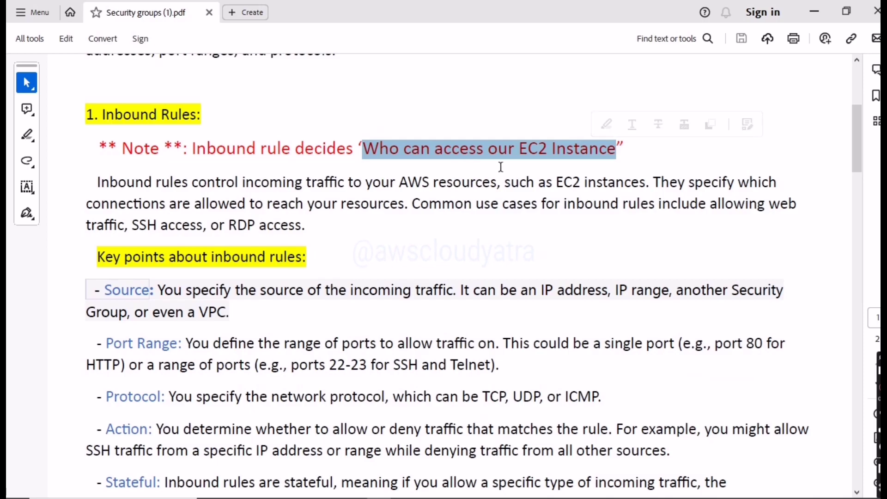
Examine the note under Outbound Rules in the PDF, marking its wording "What our EC2 Instance can access" while reading.
{"action": "scroll", "coordinate": [453, 190], "scroll_direction": "down", "scroll_amount": 5}
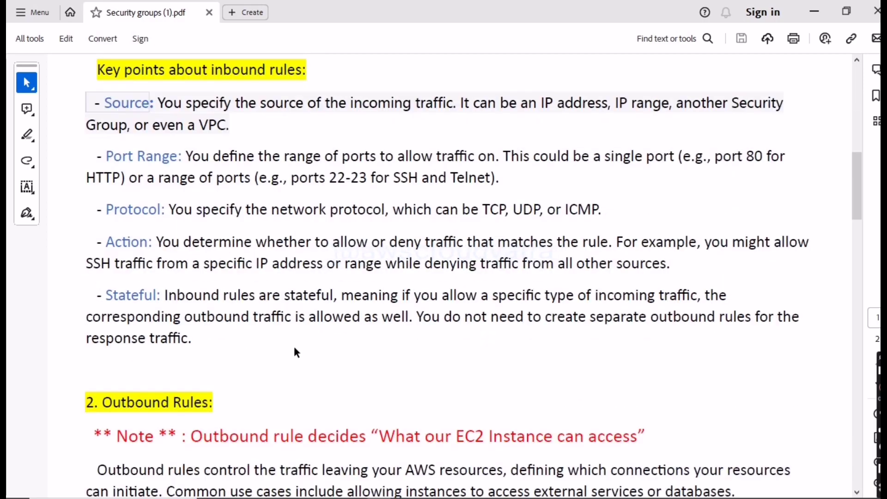
{"action": "left_click_drag", "start_coordinate": [379, 372], "coordinate": [637, 373]}
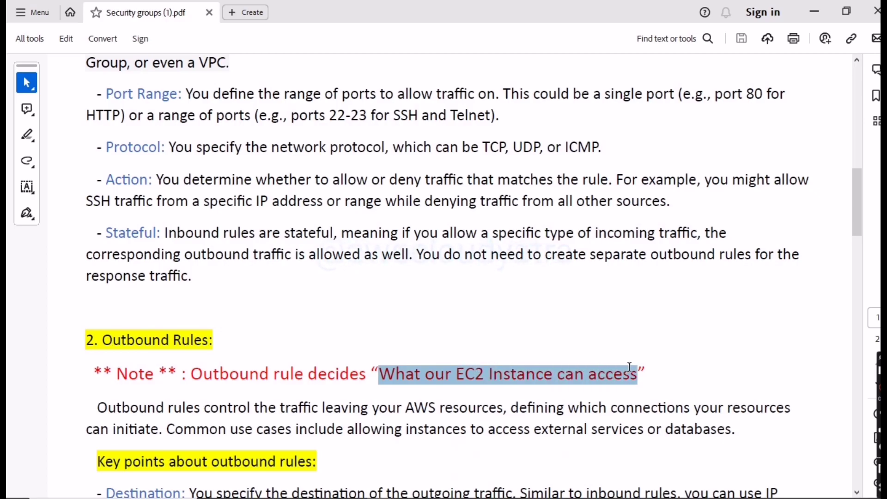
{"action": "left_click", "coordinate": [521, 314]}
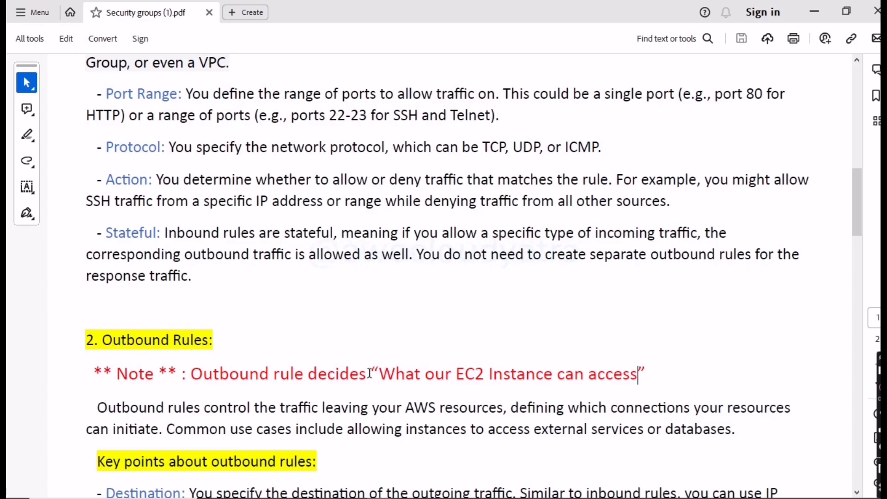
{"action": "left_click_drag", "start_coordinate": [378, 373], "coordinate": [396, 374]}
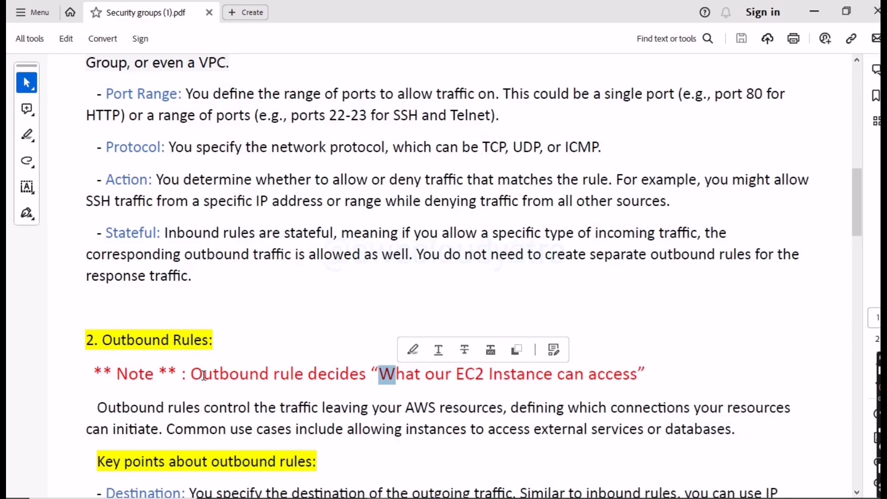
{"action": "left_click_drag", "start_coordinate": [192, 374], "coordinate": [621, 375]}
{"action": "left_click", "coordinate": [515, 307]}
{"action": "left_click", "coordinate": [639, 374]}
{"action": "left_click_drag", "start_coordinate": [383, 375], "coordinate": [646, 375]}
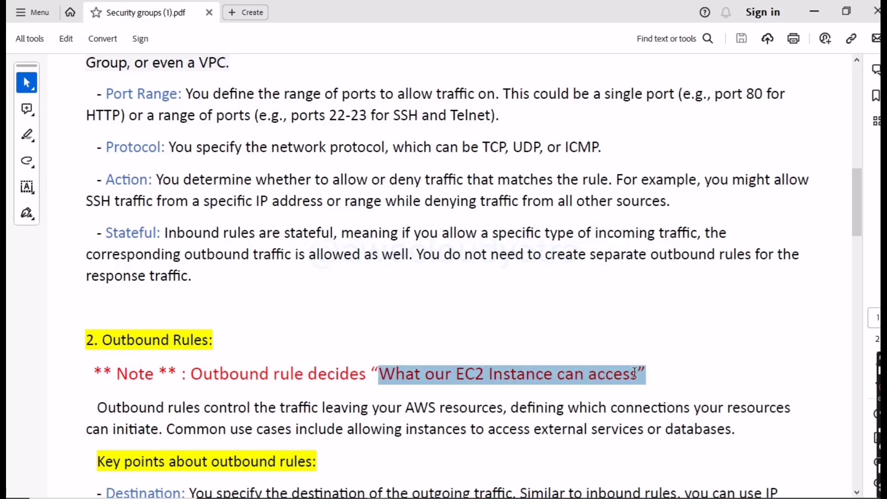
{"action": "left_click", "coordinate": [486, 315]}
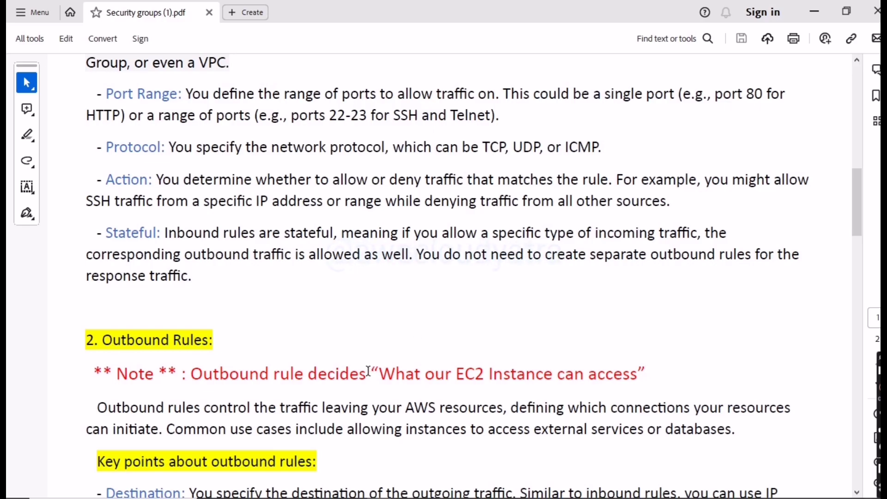
{"action": "left_click_drag", "start_coordinate": [376, 371], "coordinate": [643, 372]}
{"action": "left_click", "coordinate": [493, 328]}
{"action": "left_click_drag", "start_coordinate": [371, 365], "coordinate": [640, 360]}
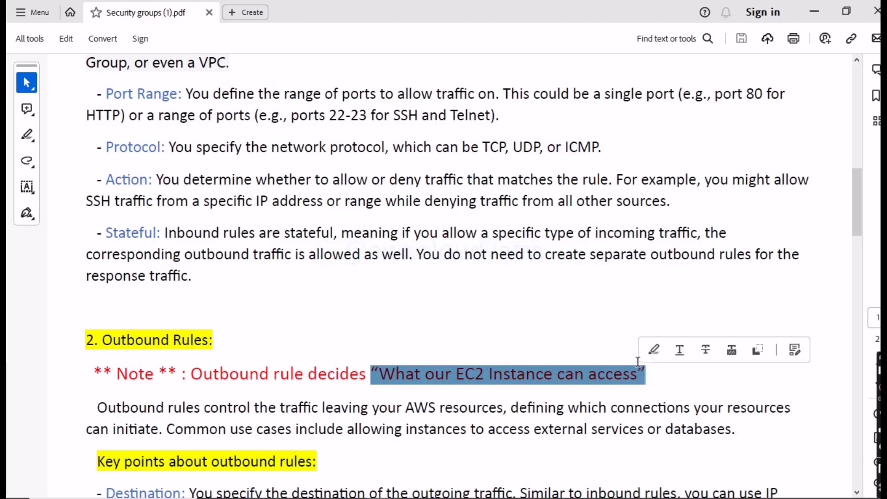
{"action": "left_click", "coordinate": [470, 330]}
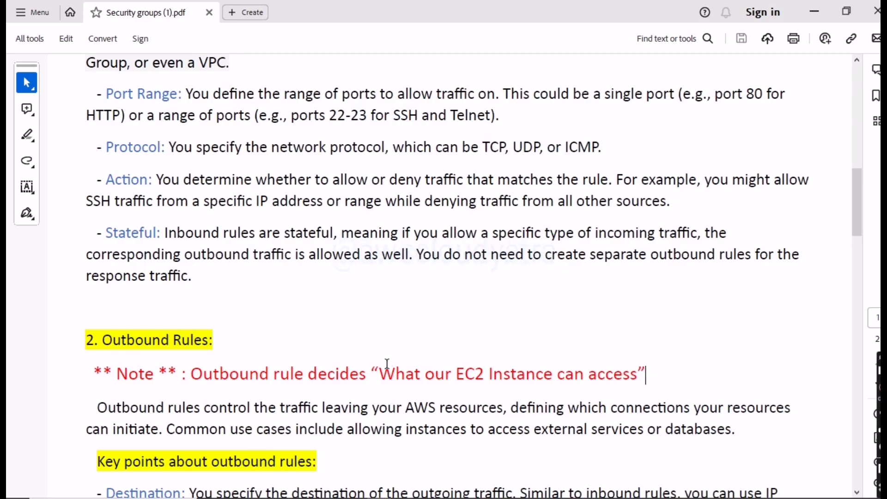
{"action": "left_click_drag", "start_coordinate": [373, 372], "coordinate": [651, 373]}
{"action": "left_click", "coordinate": [523, 322]}
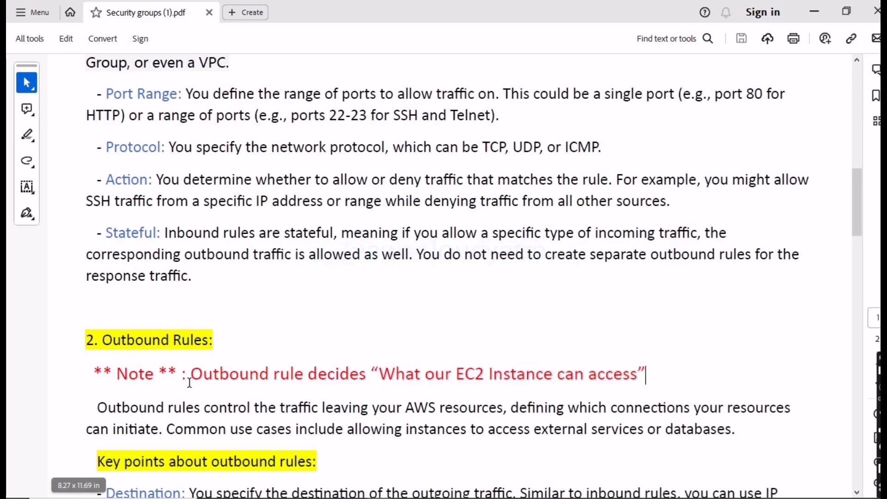
{"action": "left_click_drag", "start_coordinate": [190, 373], "coordinate": [647, 373]}
{"action": "left_click", "coordinate": [521, 327]}
{"action": "scroll", "coordinate": [365, 408], "scroll_direction": "down", "scroll_amount": 3}
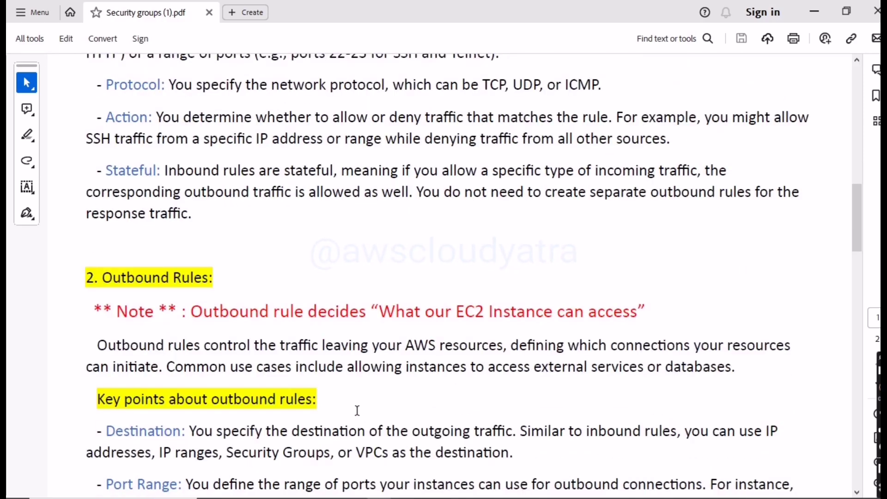
{"action": "scroll", "coordinate": [257, 460], "scroll_direction": "up", "scroll_amount": 6}
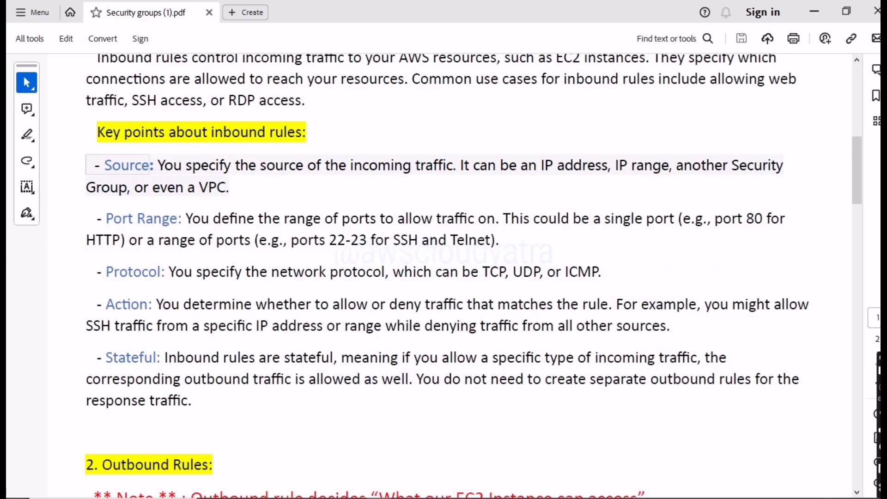
Switch back to the AWS console in Chrome, go to the EC2 security groups and start creating a new one.
{"action": "left_click", "coordinate": [355, 489]}
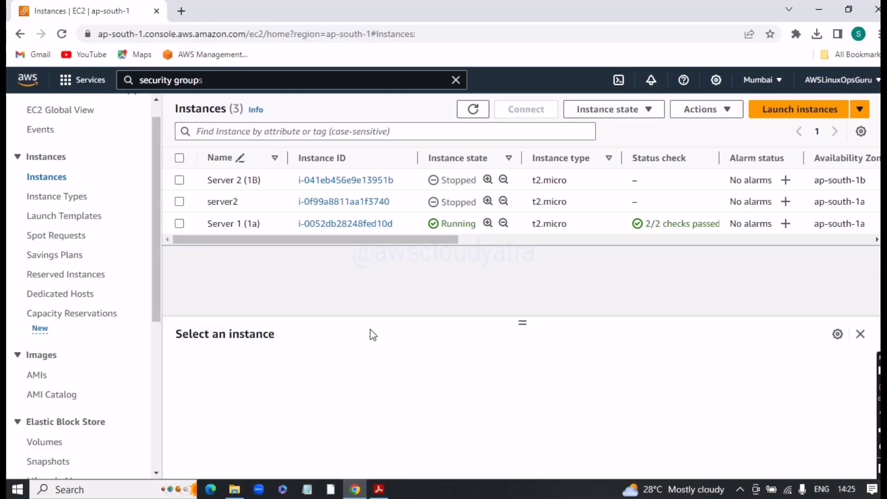
{"action": "scroll", "coordinate": [102, 393], "scroll_direction": "down", "scroll_amount": 2}
{"action": "scroll", "coordinate": [94, 414], "scroll_direction": "down", "scroll_amount": 1}
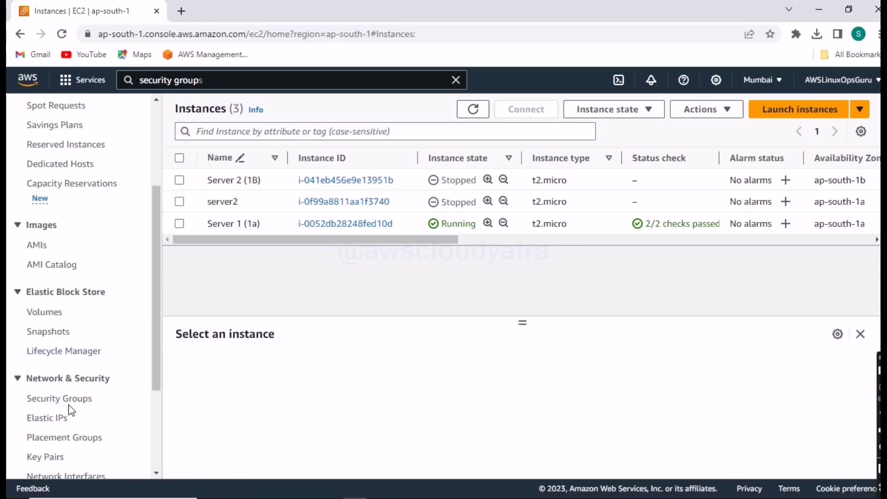
{"action": "left_click", "coordinate": [89, 401]}
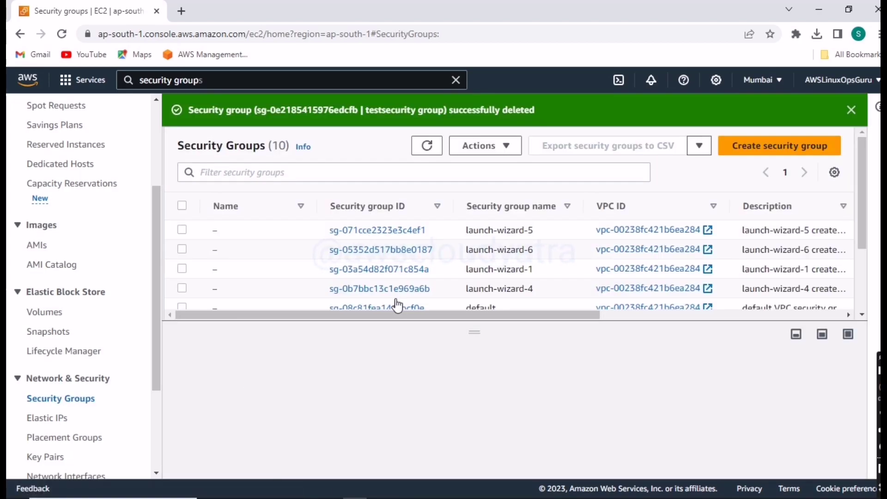
{"action": "left_click", "coordinate": [811, 153]}
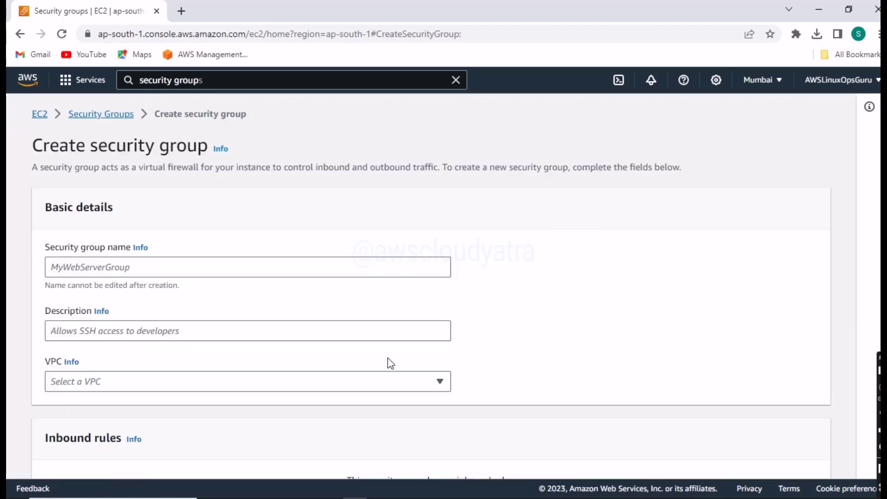
Name the new security group "Test security group".
{"action": "left_click", "coordinate": [173, 262]}
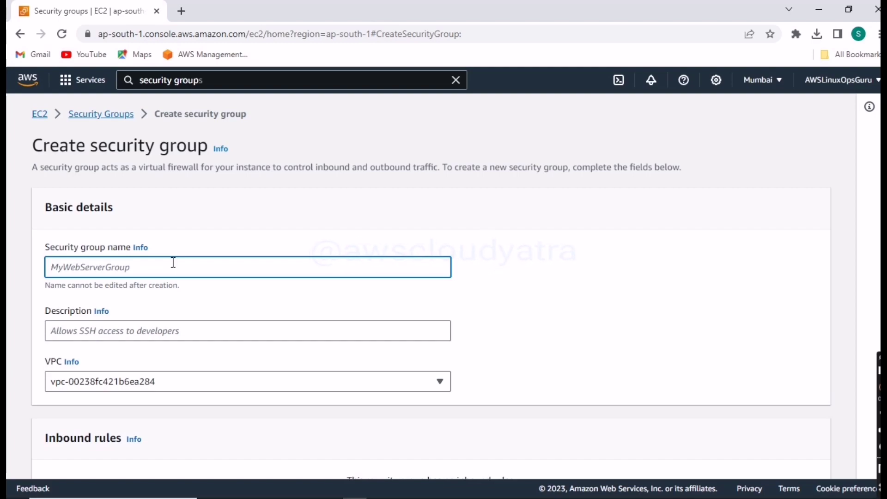
{"action": "type", "text": "Test e"}
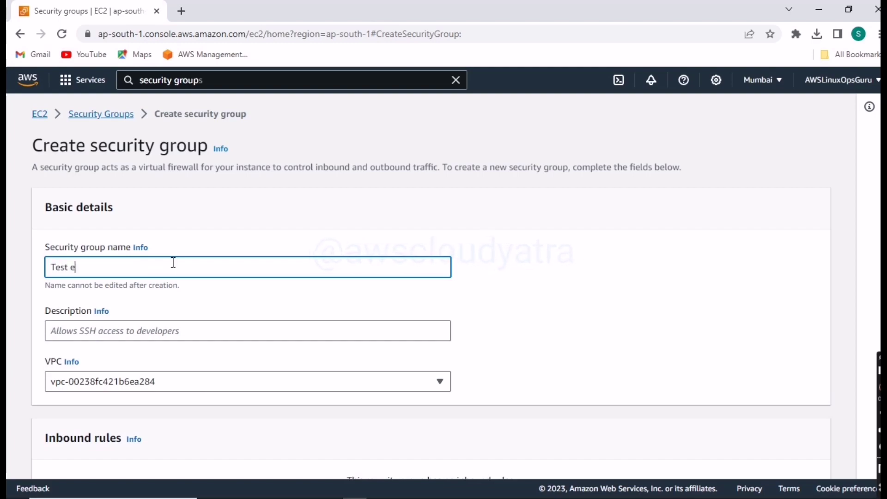
{"action": "type", "text": "scurity group"}
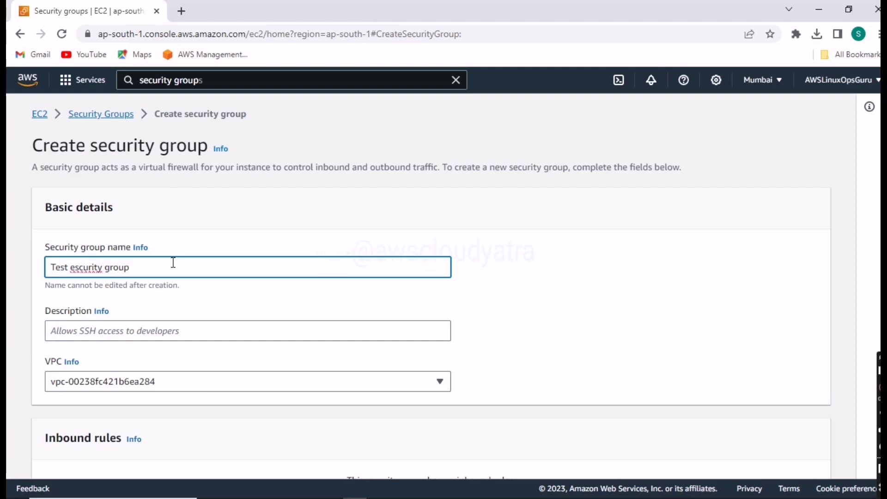
{"action": "left_click", "coordinate": [77, 266]}
{"action": "key", "text": "BackSpace"}
{"action": "key", "text": "Right"}
{"action": "type", "text": "e"}
Copy the security group name into the description so that it reads "Test security group".
{"action": "left_click_drag", "start_coordinate": [137, 268], "coordinate": [45, 272]}
{"action": "key", "text": "ctrl+c"}
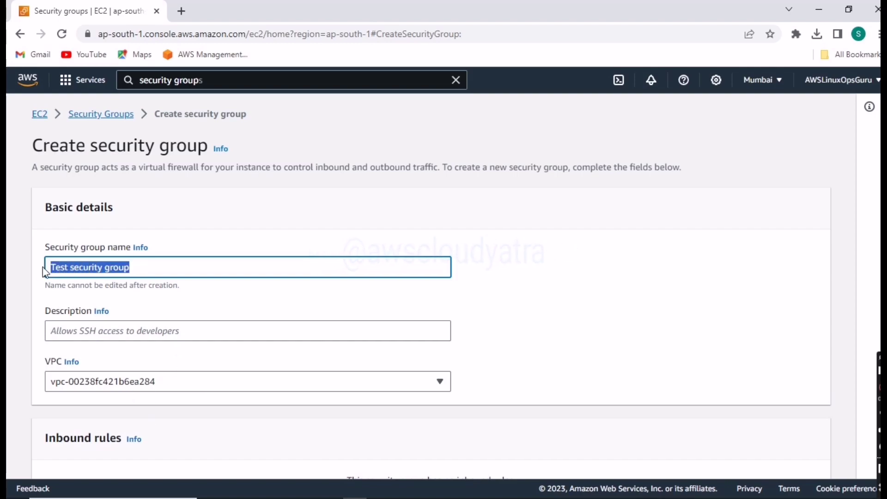
{"action": "left_click", "coordinate": [99, 347]}
{"action": "left_click", "coordinate": [112, 328]}
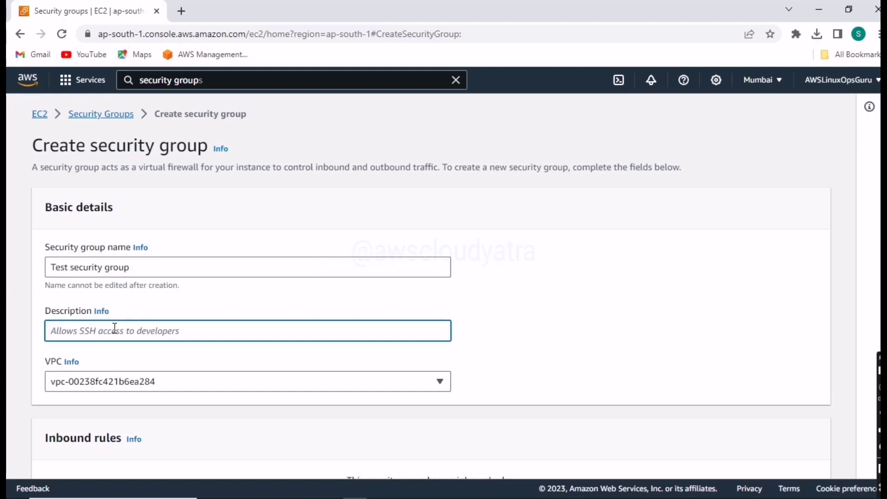
{"action": "key", "text": "ctrl+v"}
{"action": "scroll", "coordinate": [157, 394], "scroll_direction": "down", "scroll_amount": 3}
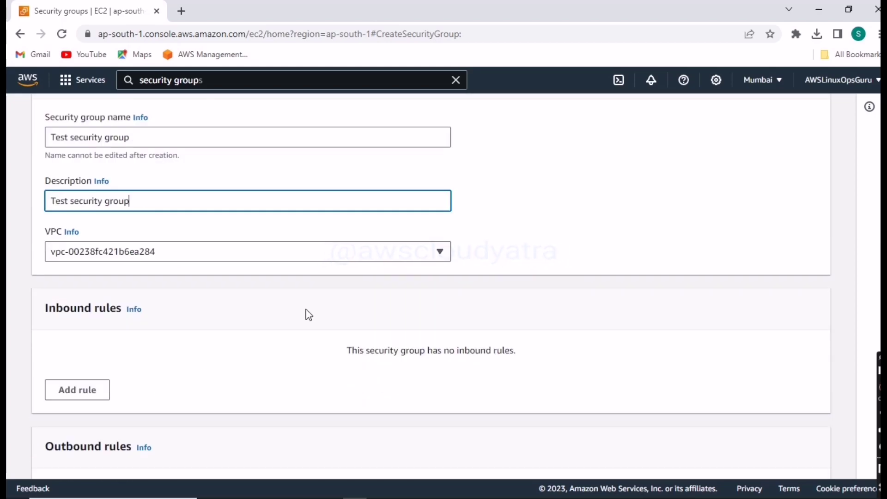
{"action": "left_click", "coordinate": [581, 234]}
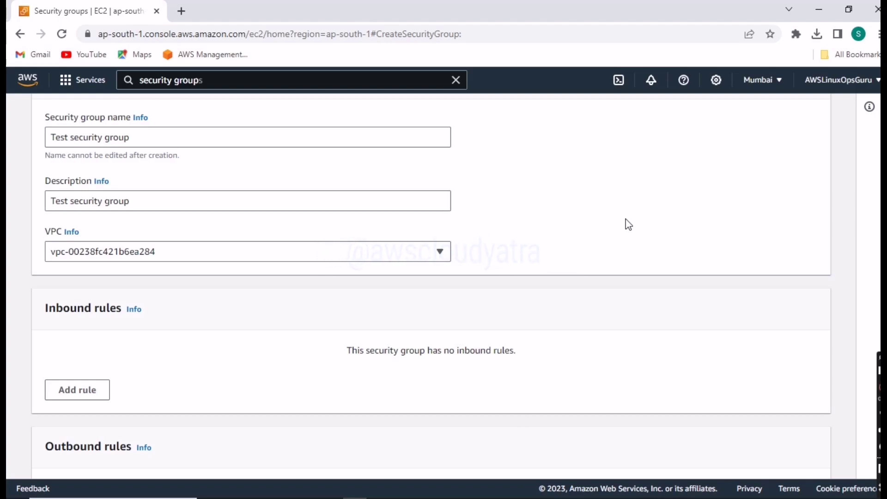
Examine the inbound rules, outbound rules and tags sections of the new security group form.
{"action": "scroll", "coordinate": [351, 295], "scroll_direction": "down", "scroll_amount": 3}
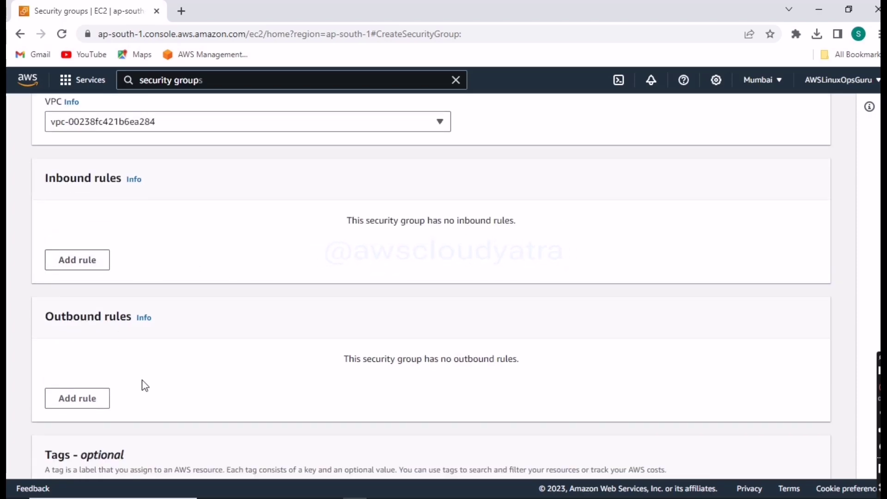
{"action": "scroll", "coordinate": [130, 351], "scroll_direction": "down", "scroll_amount": 3}
{"action": "scroll", "coordinate": [116, 314], "scroll_direction": "up", "scroll_amount": 4}
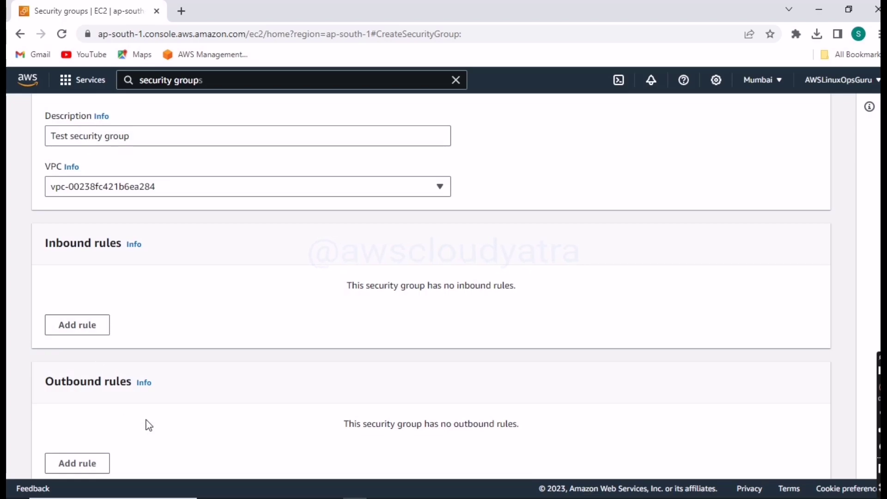
{"action": "scroll", "coordinate": [181, 426], "scroll_direction": "down", "scroll_amount": 2}
{"action": "scroll", "coordinate": [181, 426], "scroll_direction": "down", "scroll_amount": 1}
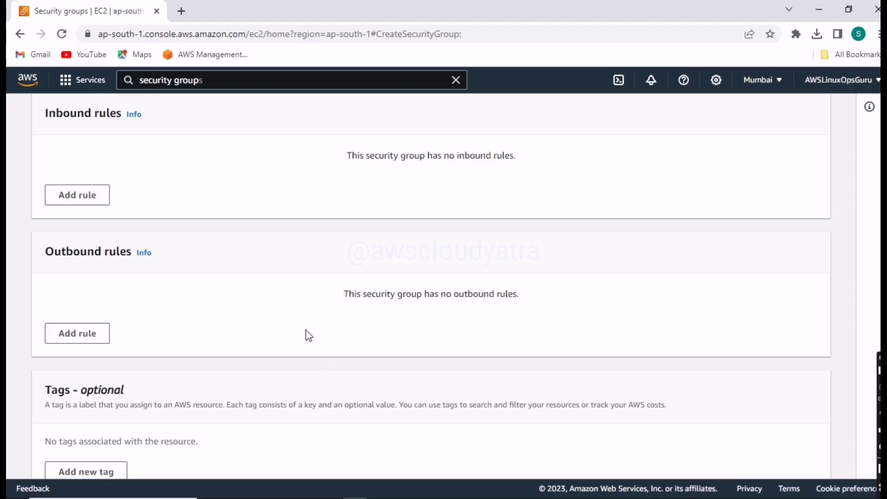
{"action": "mouse_move", "coordinate": [277, 497]}
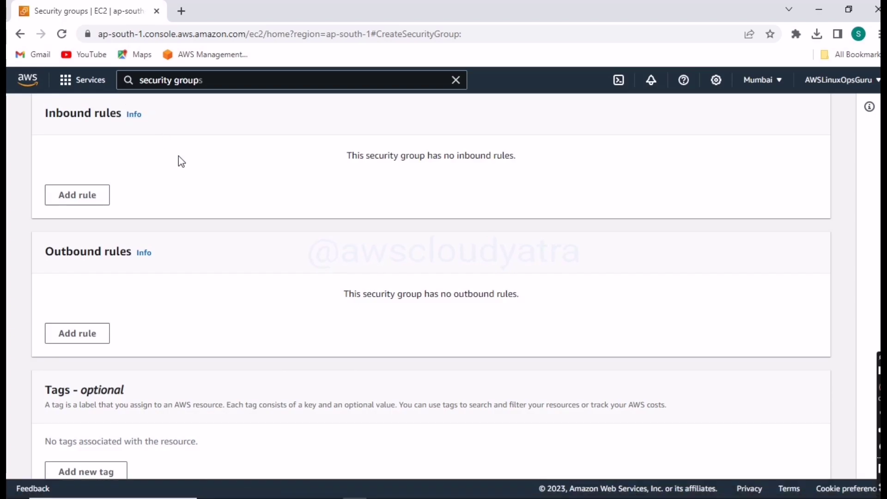
Leave the unfinished security group form for the EC2 dashboard and list only the running instances.
{"action": "scroll", "coordinate": [178, 156], "scroll_direction": "up", "scroll_amount": 5}
{"action": "scroll", "coordinate": [171, 157], "scroll_direction": "up", "scroll_amount": 1}
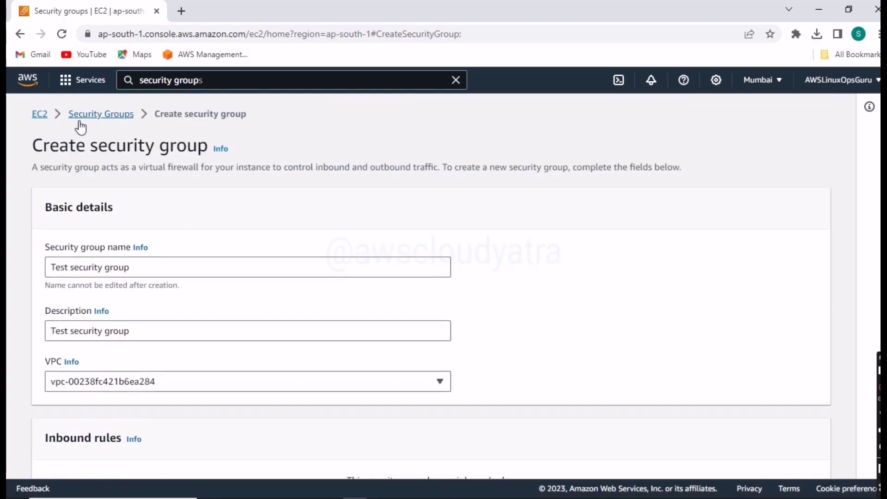
{"action": "left_click", "coordinate": [48, 116]}
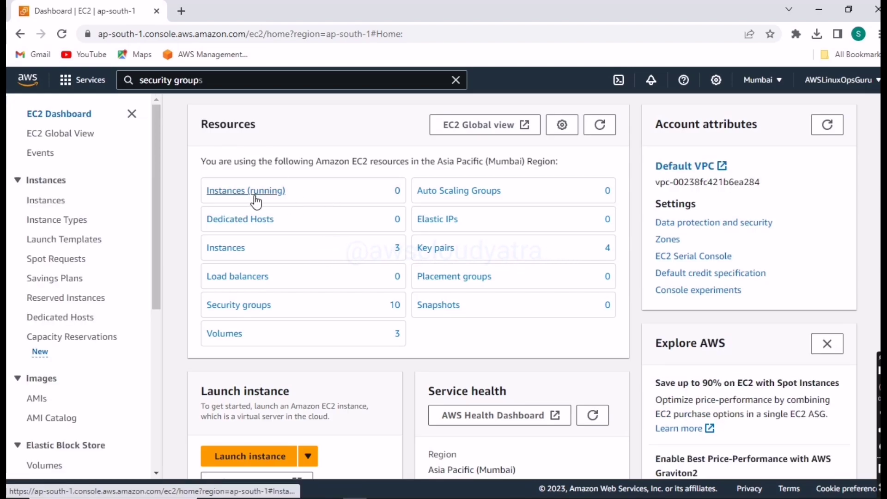
{"action": "left_click", "coordinate": [260, 193]}
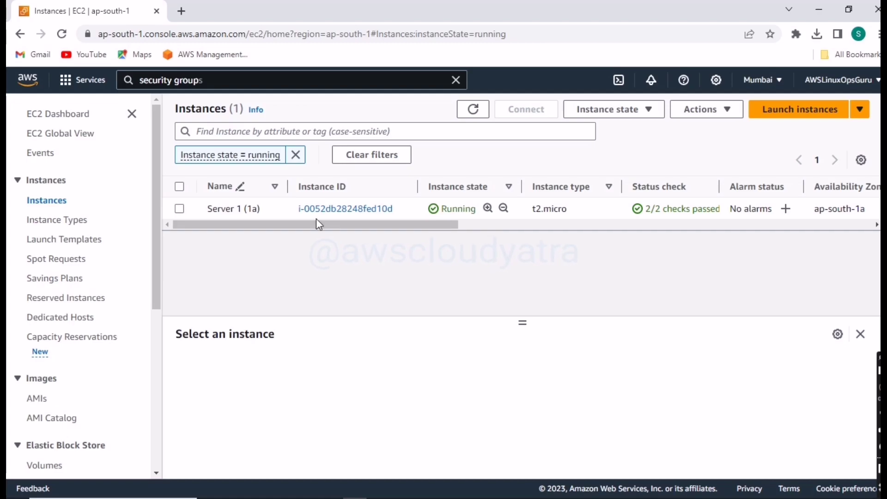
Select the instance Server 1 (1a) and examine its security details down to the outbound rules.
{"action": "left_click", "coordinate": [182, 211]}
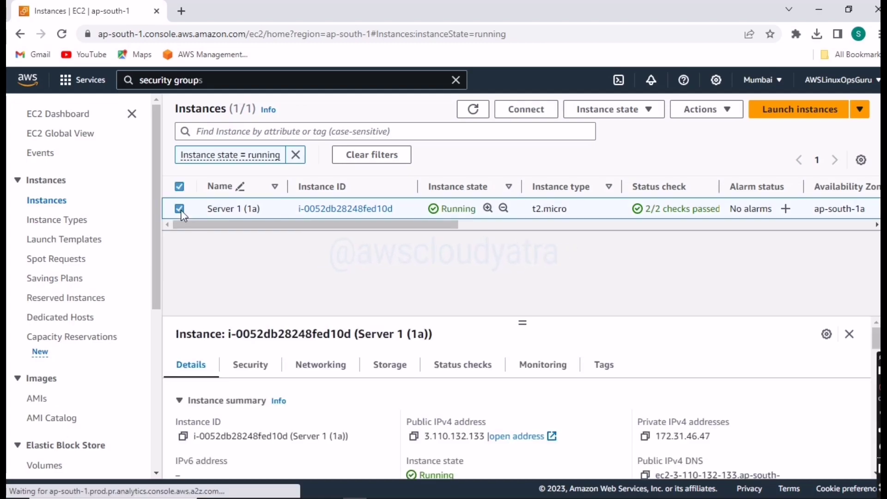
{"action": "left_click", "coordinate": [182, 212]}
{"action": "left_click", "coordinate": [180, 209]}
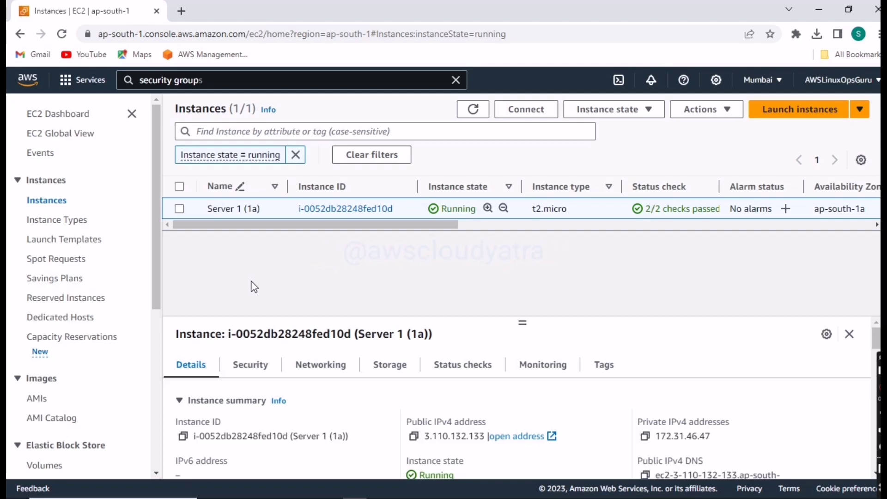
{"action": "left_click", "coordinate": [250, 365]}
{"action": "scroll", "coordinate": [442, 425], "scroll_direction": "down", "scroll_amount": 5}
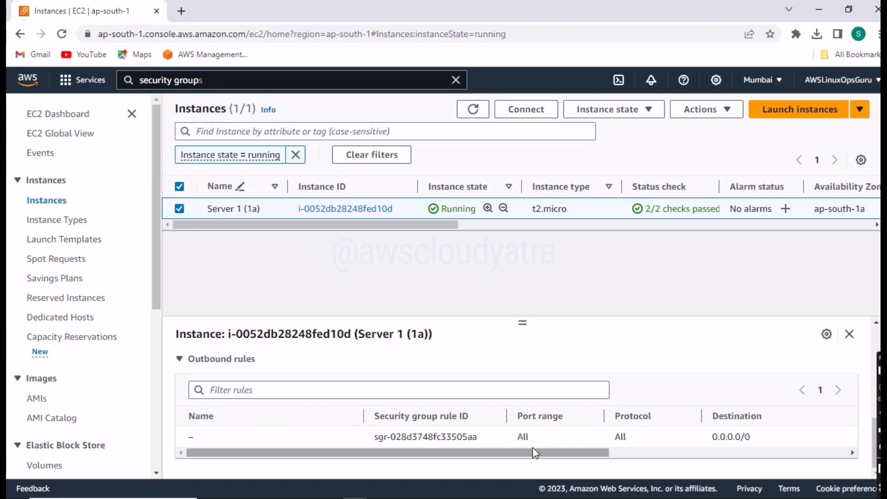
Examine the port range, protocol and source of Server 1's inbound rule.
{"action": "scroll", "coordinate": [461, 426], "scroll_direction": "up", "scroll_amount": 3}
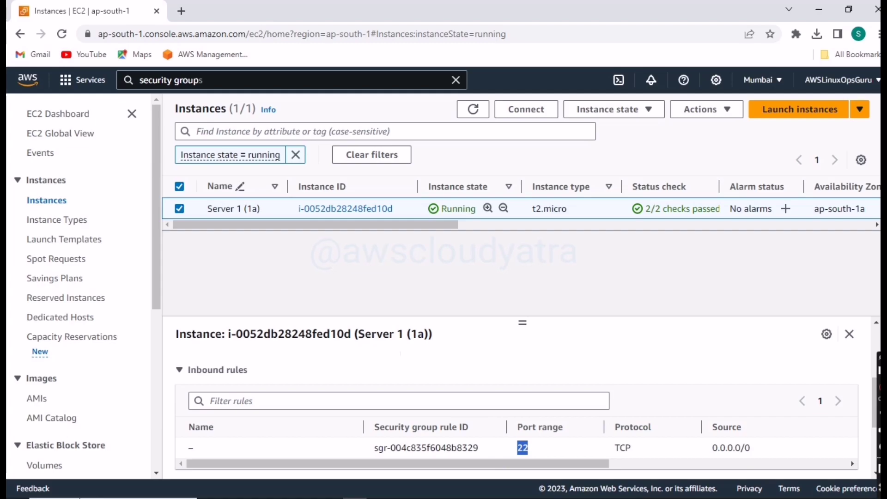
{"action": "mouse_move", "coordinate": [77, 483]}
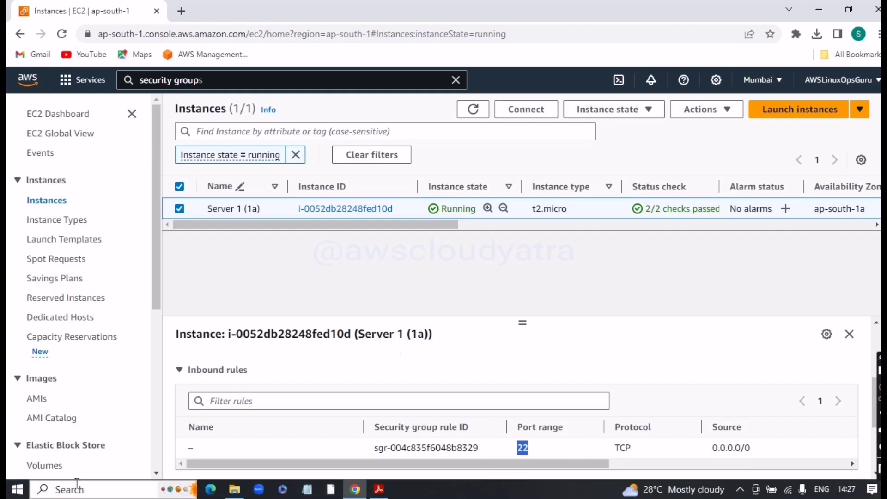
{"action": "left_click", "coordinate": [538, 452]}
{"action": "left_click_drag", "start_coordinate": [537, 451], "coordinate": [519, 447]}
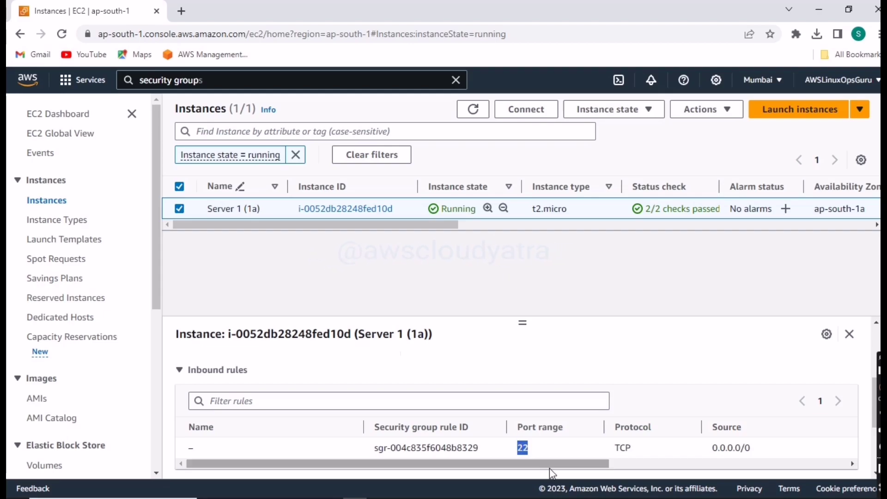
{"action": "left_click_drag", "start_coordinate": [578, 463], "coordinate": [462, 481]}
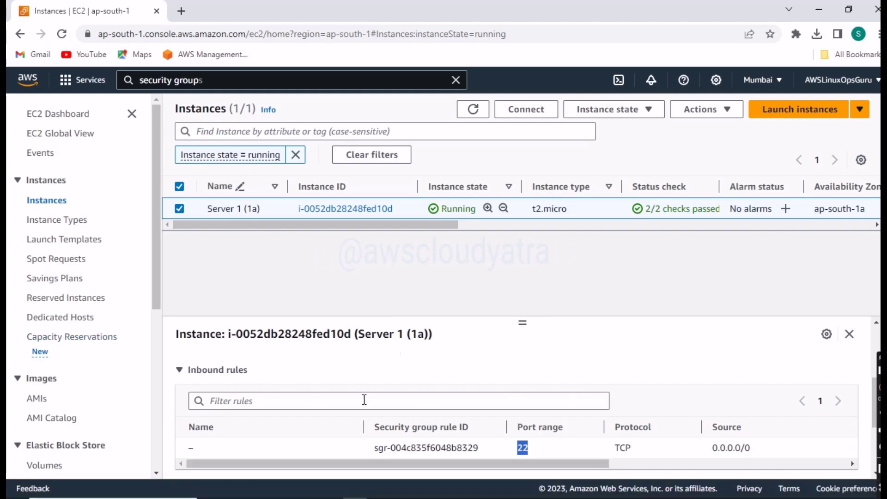
Examine the port range, protocol, destination and security group of Server 1's outbound rule.
{"action": "scroll", "coordinate": [362, 400], "scroll_direction": "down", "scroll_amount": 3}
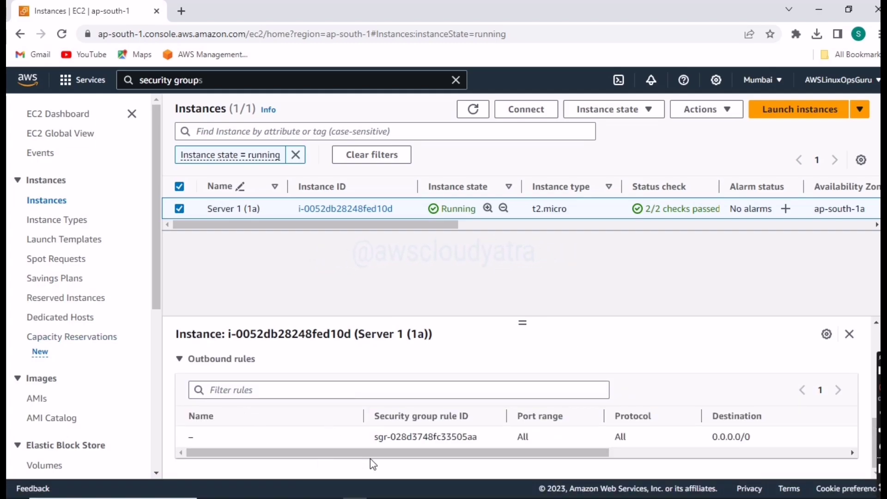
{"action": "double_click", "coordinate": [522, 437]}
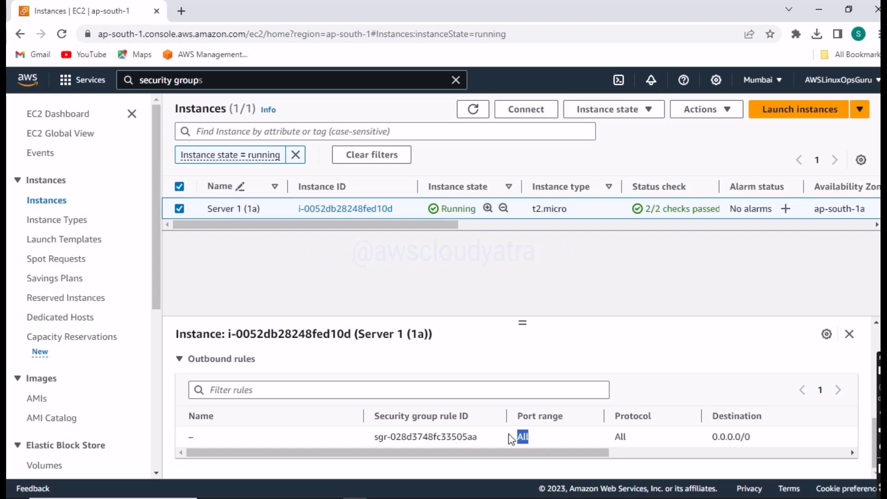
{"action": "left_click", "coordinate": [642, 454]}
{"action": "left_click_drag", "start_coordinate": [640, 454], "coordinate": [492, 459]}
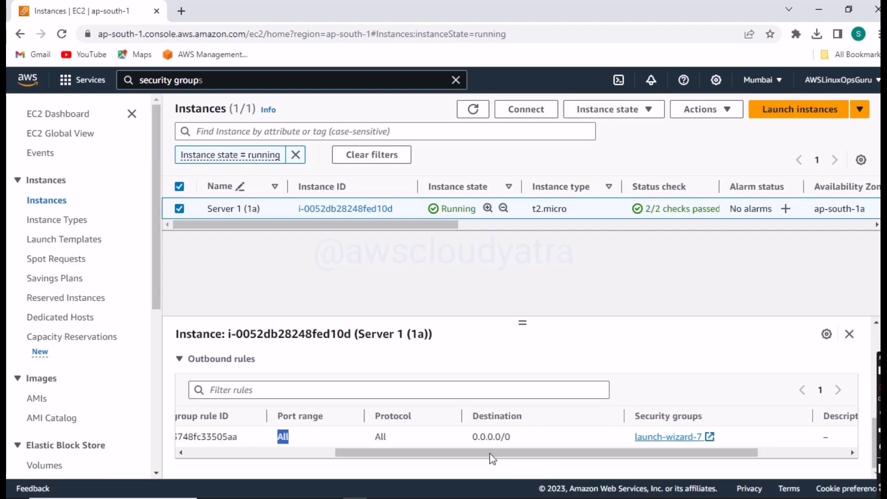
{"action": "left_click_drag", "start_coordinate": [395, 443], "coordinate": [367, 437]}
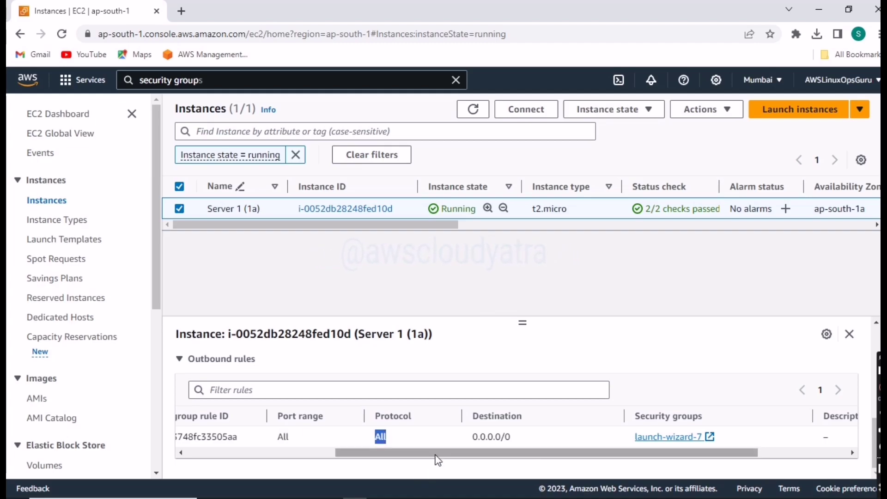
{"action": "left_click_drag", "start_coordinate": [439, 455], "coordinate": [322, 473]}
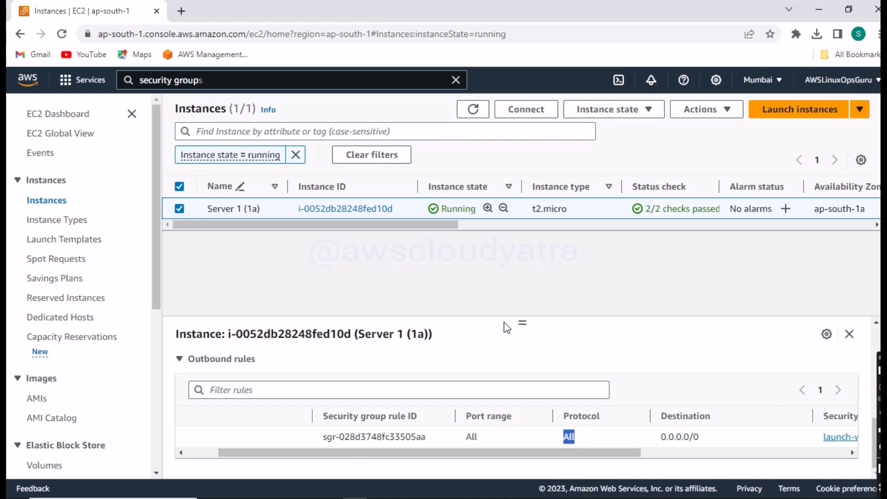
{"action": "mouse_move", "coordinate": [462, 492]}
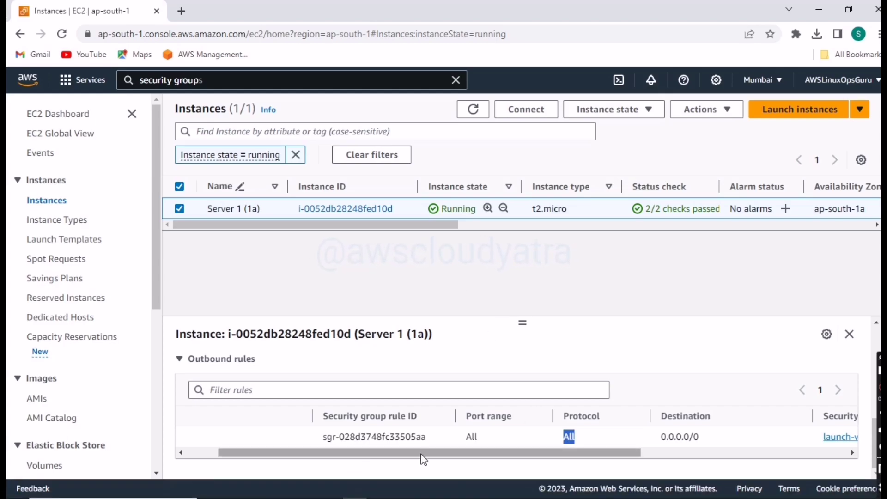
{"action": "left_click_drag", "start_coordinate": [420, 454], "coordinate": [364, 464]}
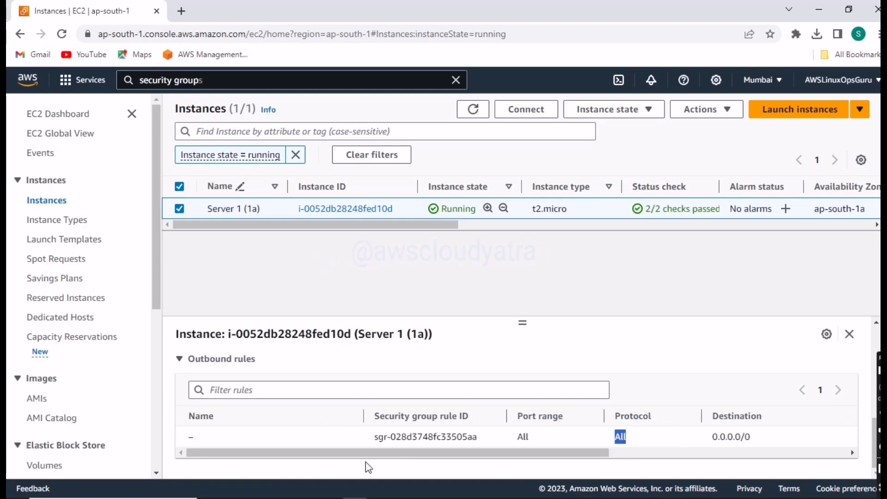
{"action": "left_click_drag", "start_coordinate": [365, 453], "coordinate": [389, 454]}
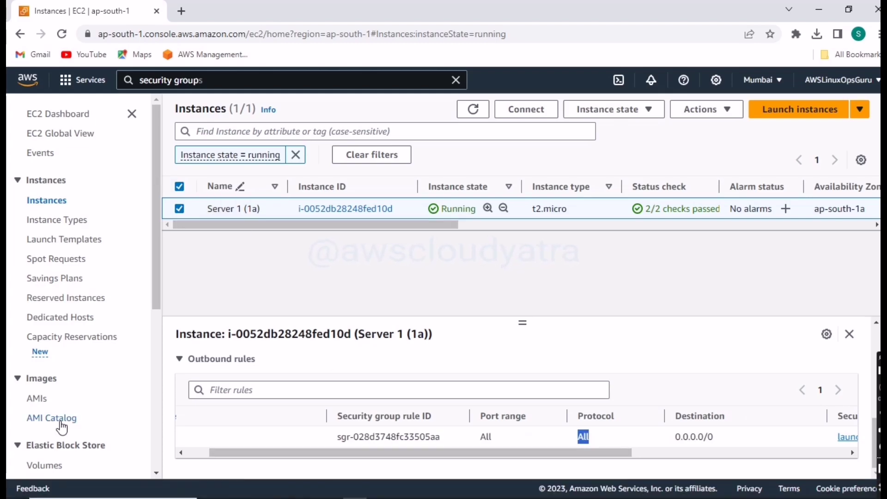
Start creating a new security group from the security groups list and name it "Test security".
{"action": "scroll", "coordinate": [58, 402], "scroll_direction": "down", "scroll_amount": 4}
{"action": "left_click", "coordinate": [65, 365]}
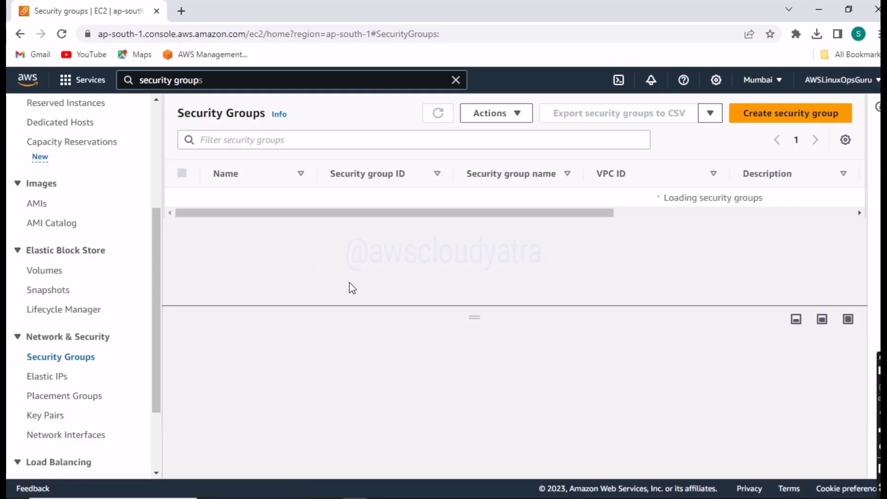
{"action": "left_click", "coordinate": [780, 116]}
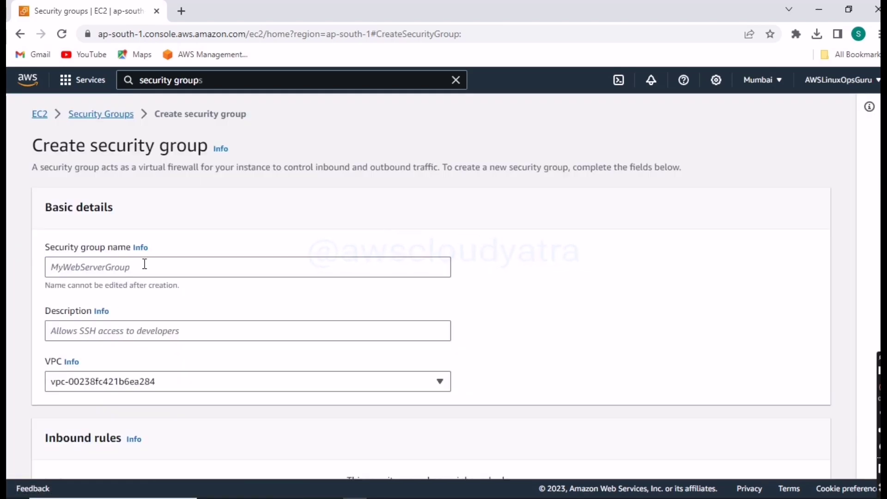
{"action": "left_click", "coordinate": [144, 264]}
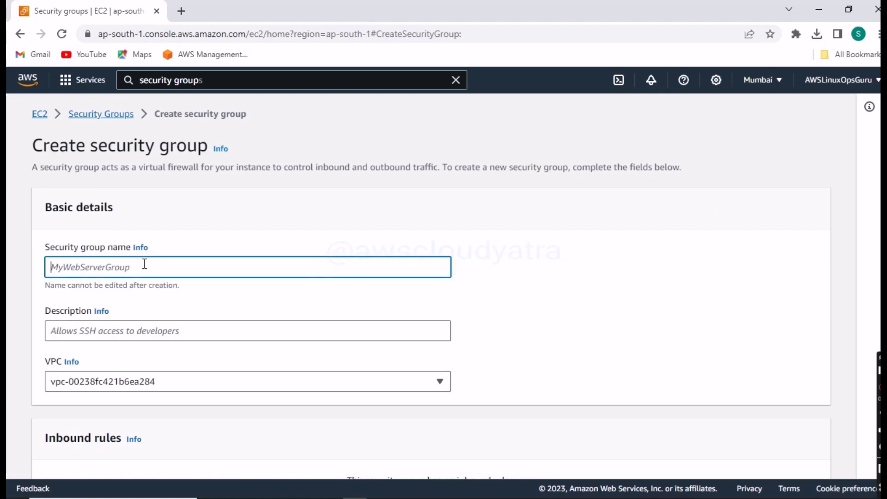
{"action": "type", "text": "Test security"}
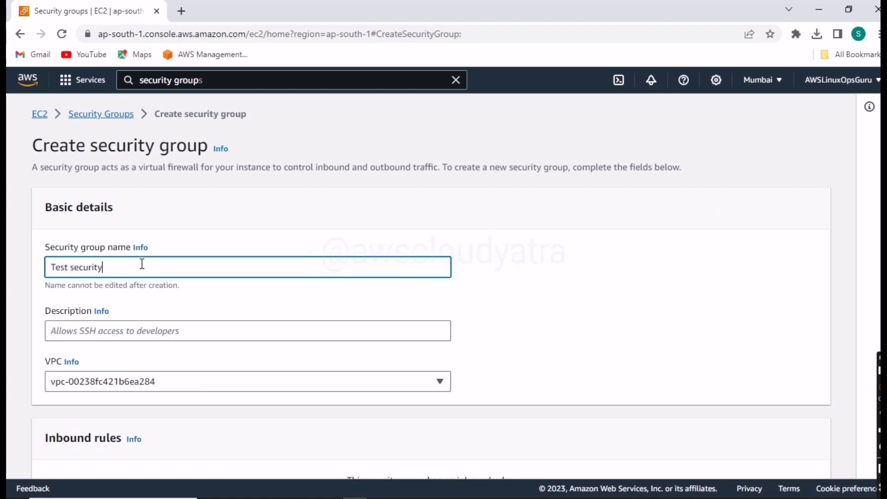
Copy the security group name into the description so that it reads "Test security".
{"action": "left_click_drag", "start_coordinate": [142, 264], "coordinate": [41, 266]}
{"action": "key", "text": "ctrl+c"}
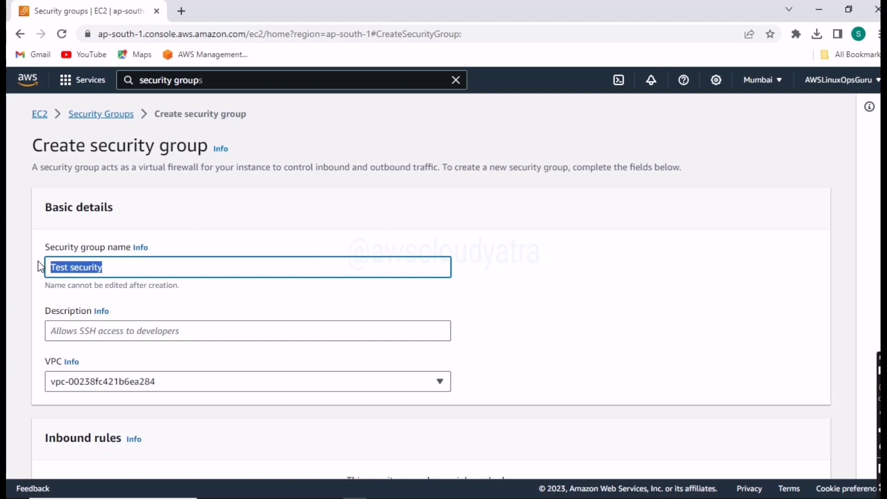
{"action": "left_click", "coordinate": [105, 333]}
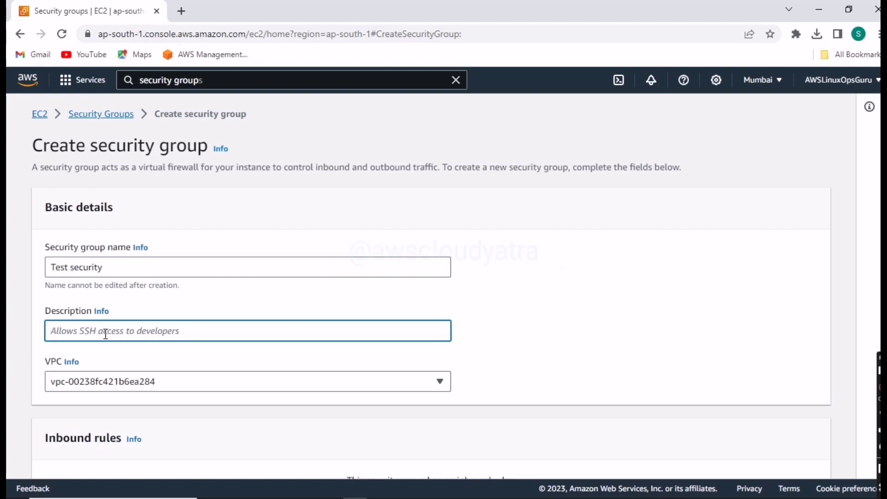
{"action": "key", "text": "ctrl+v"}
Add an inbound rule to the security group and set its type to SSH.
{"action": "scroll", "coordinate": [164, 376], "scroll_direction": "down", "scroll_amount": 4}
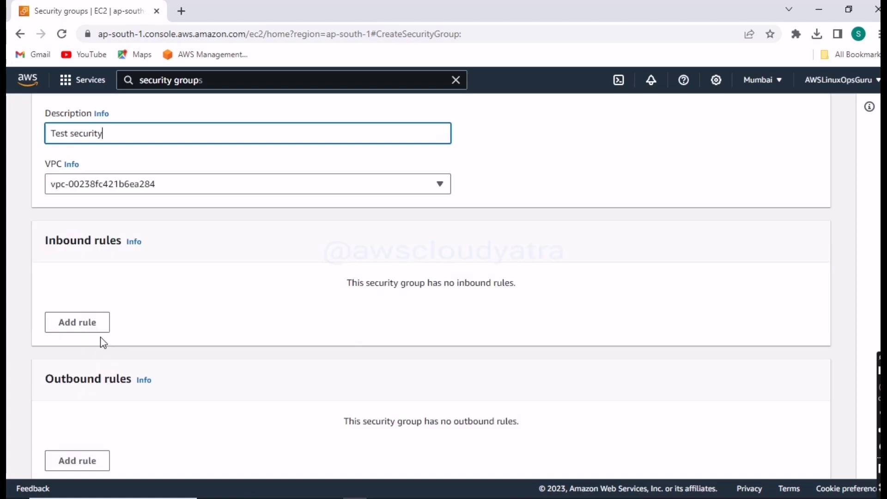
{"action": "scroll", "coordinate": [93, 305], "scroll_direction": "down", "scroll_amount": 1}
{"action": "left_click", "coordinate": [79, 260]}
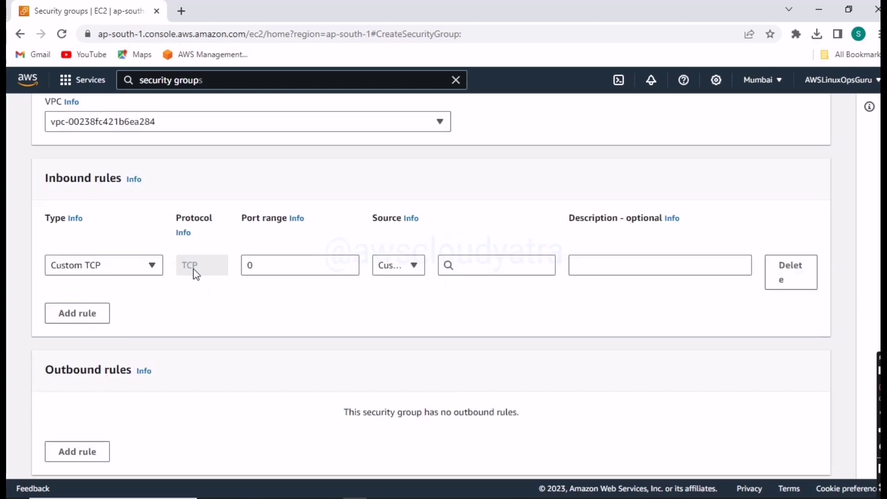
{"action": "left_click", "coordinate": [272, 262]}
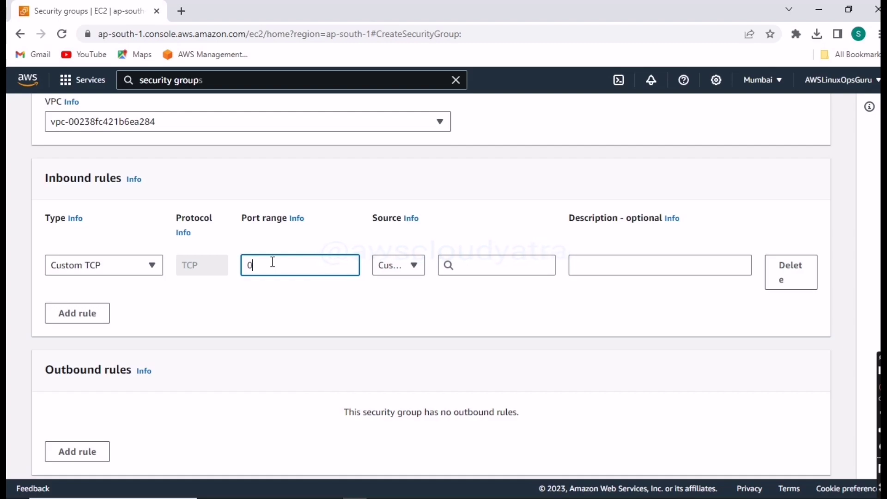
{"action": "left_click", "coordinate": [145, 268]}
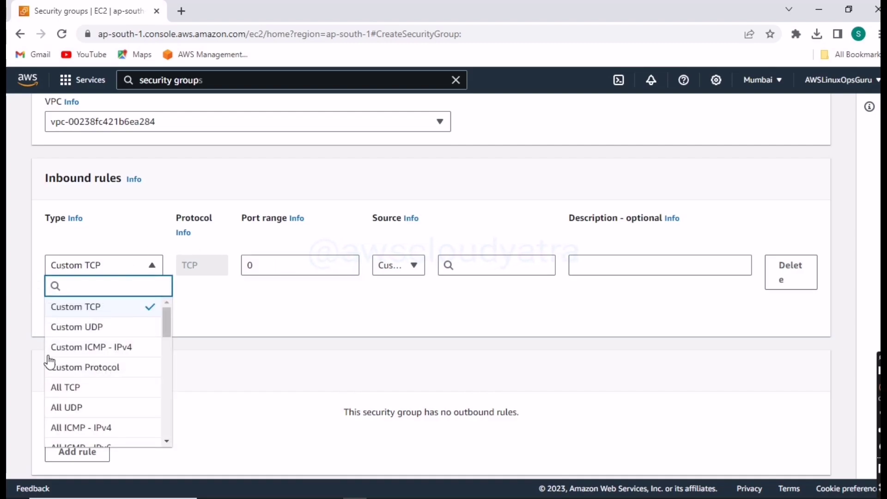
{"action": "scroll", "coordinate": [95, 391], "scroll_direction": "down", "scroll_amount": 3}
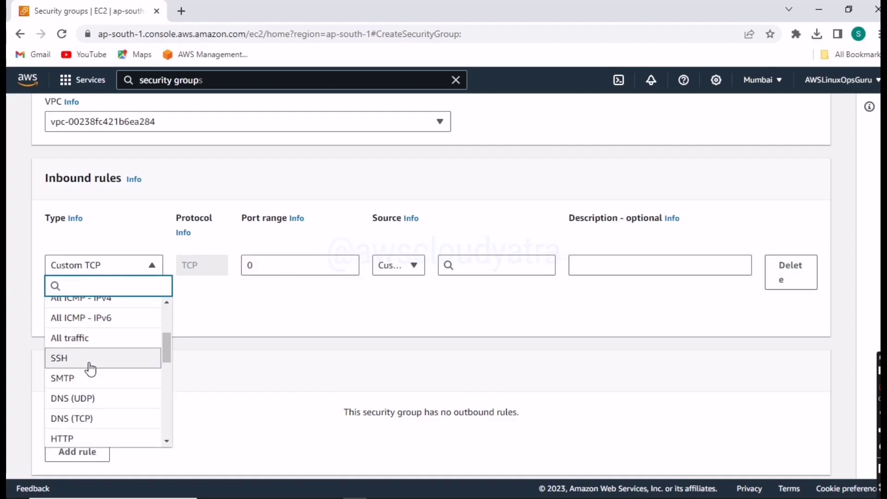
{"action": "left_click", "coordinate": [90, 359]}
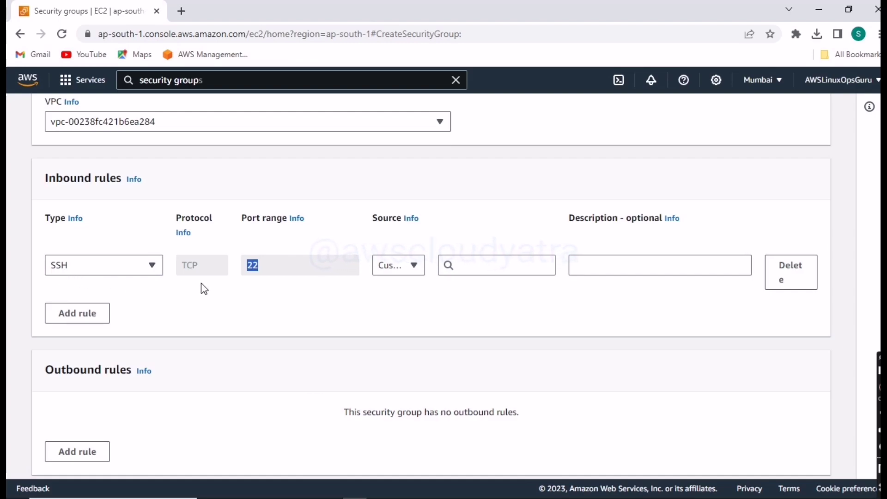
Try My IP as the SSH rule's source, and replace it with a custom source of 0.0.0.0/0.
{"action": "left_click", "coordinate": [412, 266]}
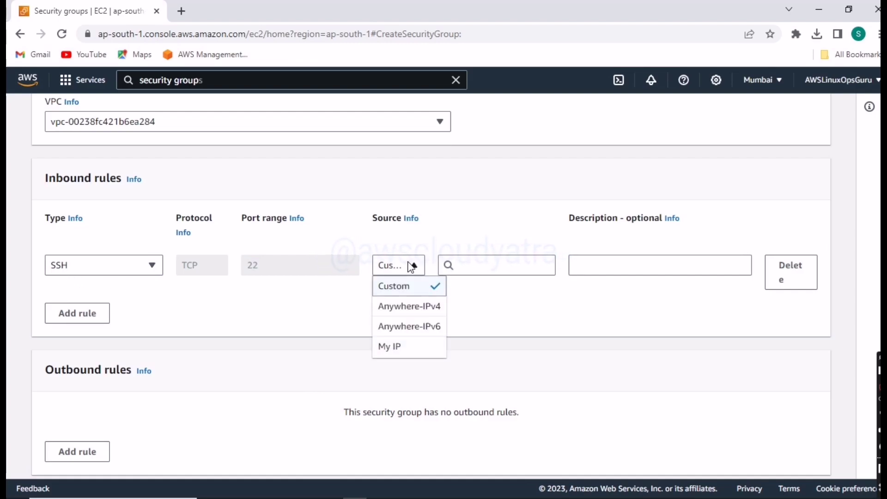
{"action": "left_click", "coordinate": [413, 352]}
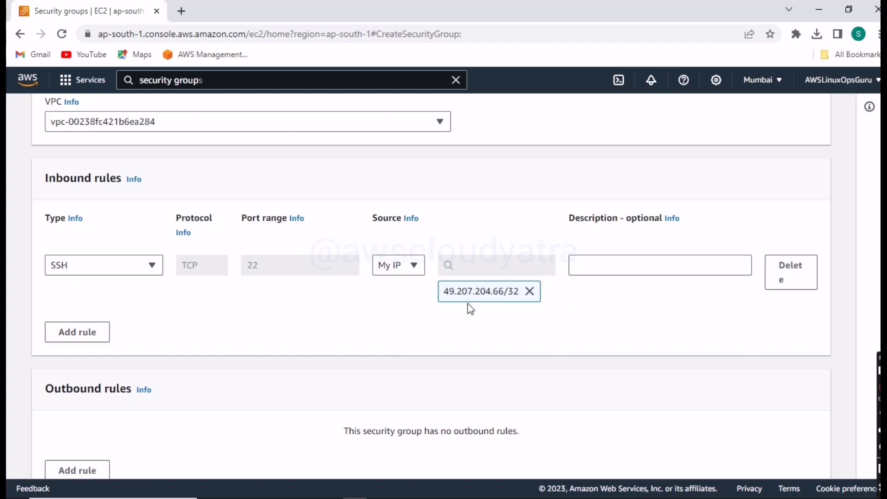
{"action": "left_click", "coordinate": [414, 265]}
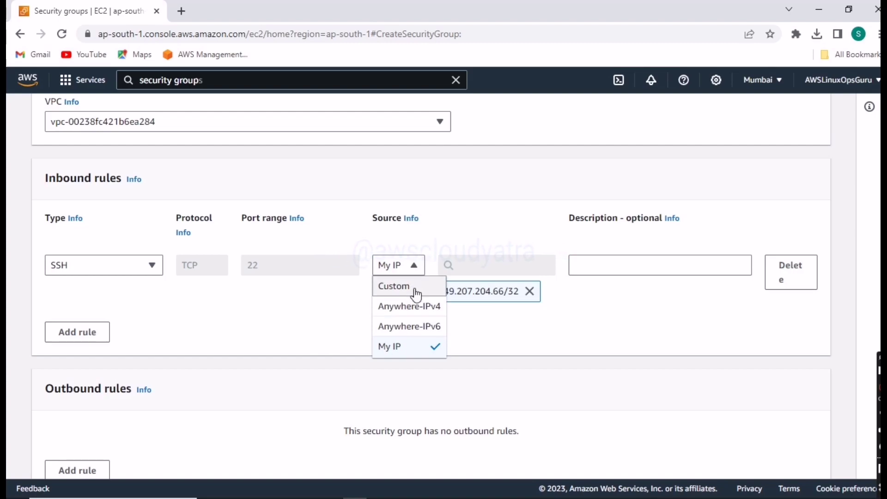
{"action": "left_click", "coordinate": [416, 292]}
{"action": "left_click", "coordinate": [489, 266]}
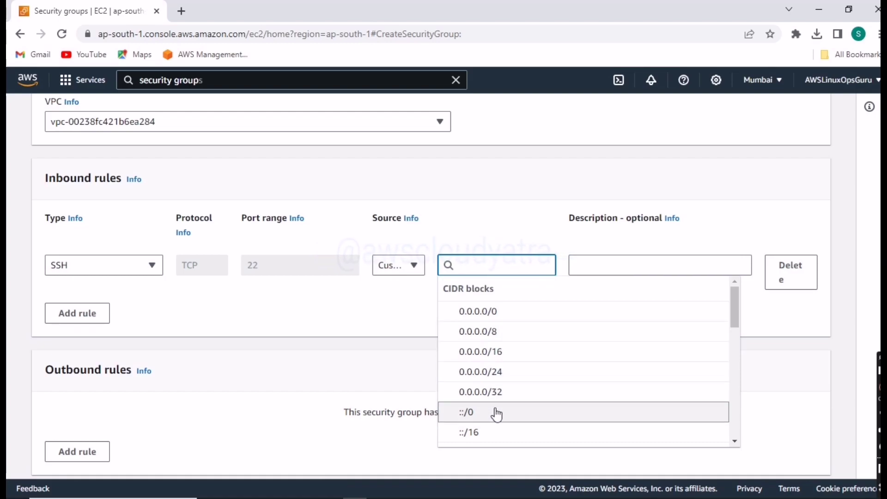
{"action": "left_click", "coordinate": [496, 313]}
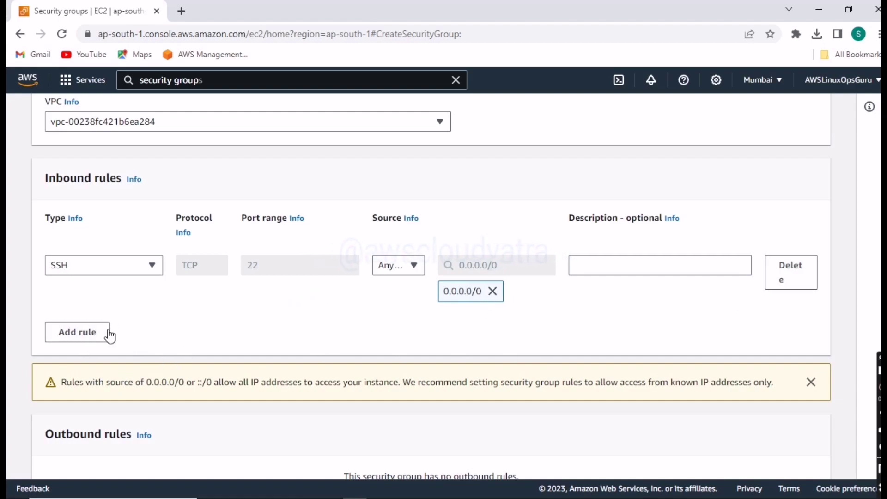
Review the inbound rule's fields, switch the SSH rule's source to My IP and set it back to Custom.
{"action": "left_click_drag", "start_coordinate": [403, 218], "coordinate": [373, 218]}
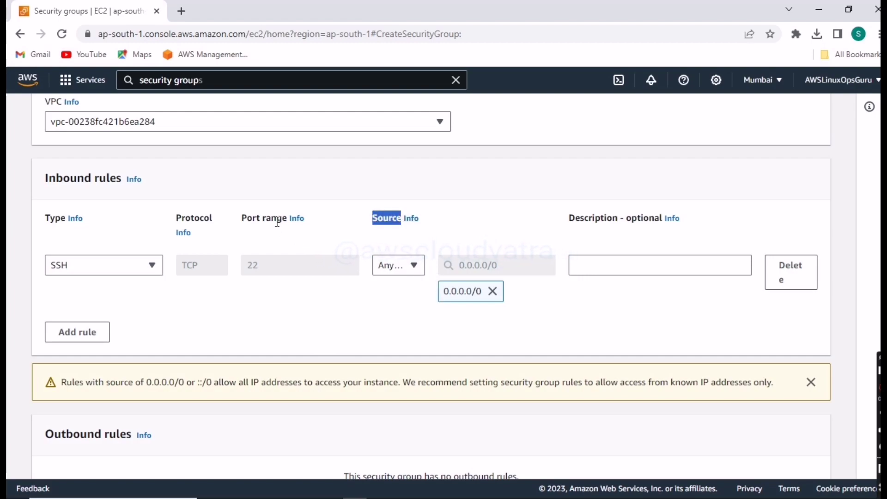
{"action": "left_click_drag", "start_coordinate": [282, 218], "coordinate": [169, 222]}
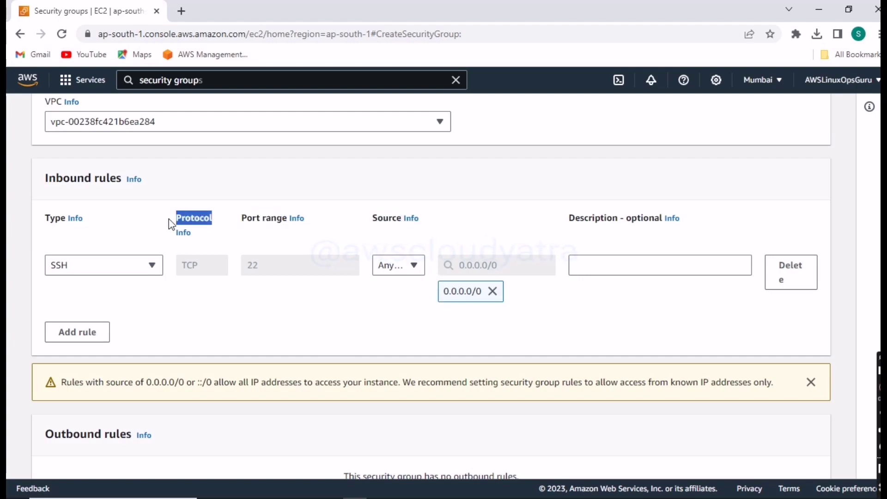
{"action": "left_click", "coordinate": [411, 266]}
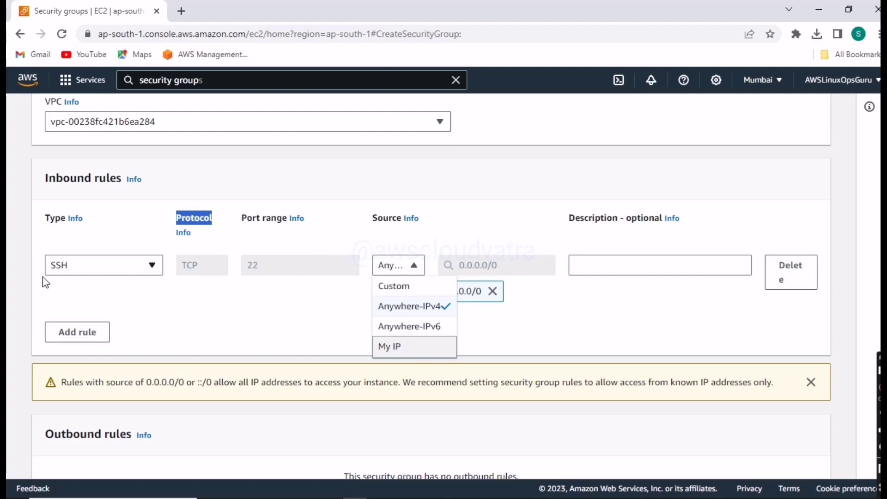
{"action": "left_click", "coordinate": [413, 351]}
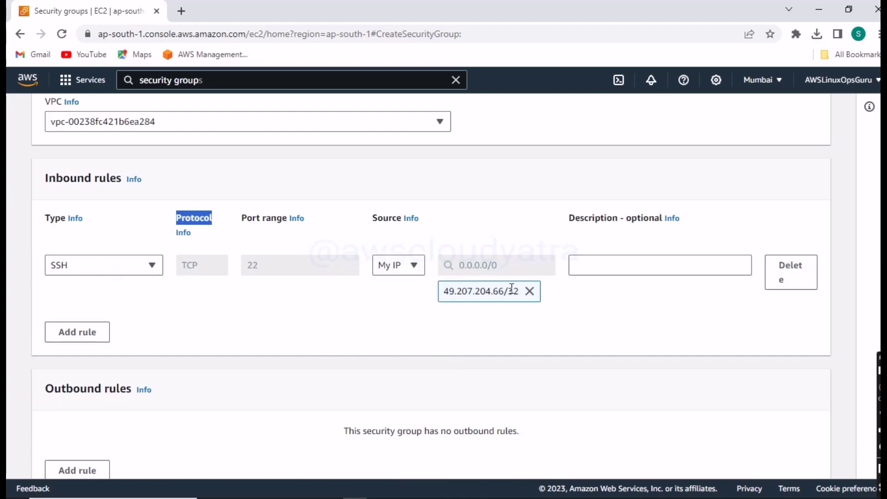
{"action": "left_click", "coordinate": [417, 268]}
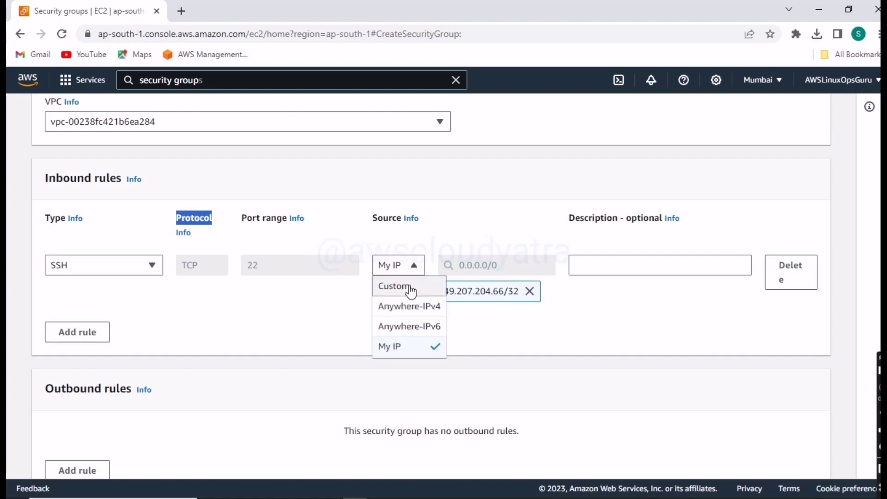
{"action": "left_click", "coordinate": [412, 288]}
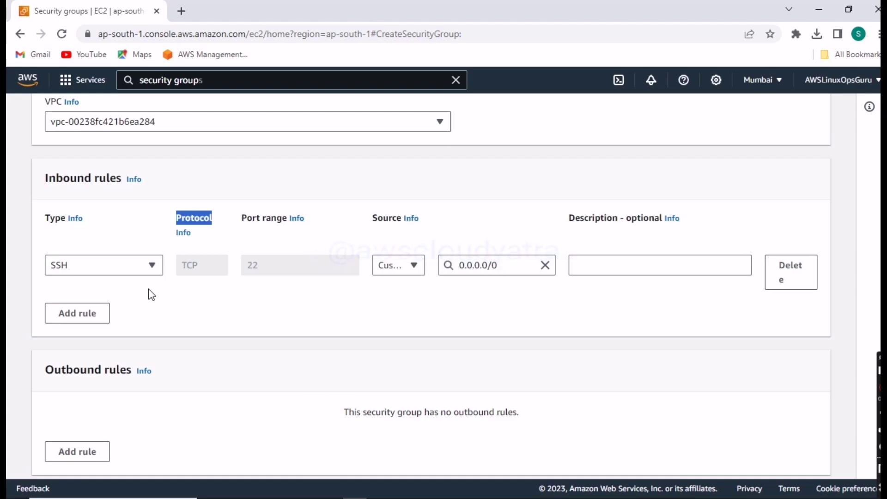
Add a second inbound rule of type HTTP and keep its source type as Custom.
{"action": "left_click", "coordinate": [90, 314]}
{"action": "left_click", "coordinate": [94, 318]}
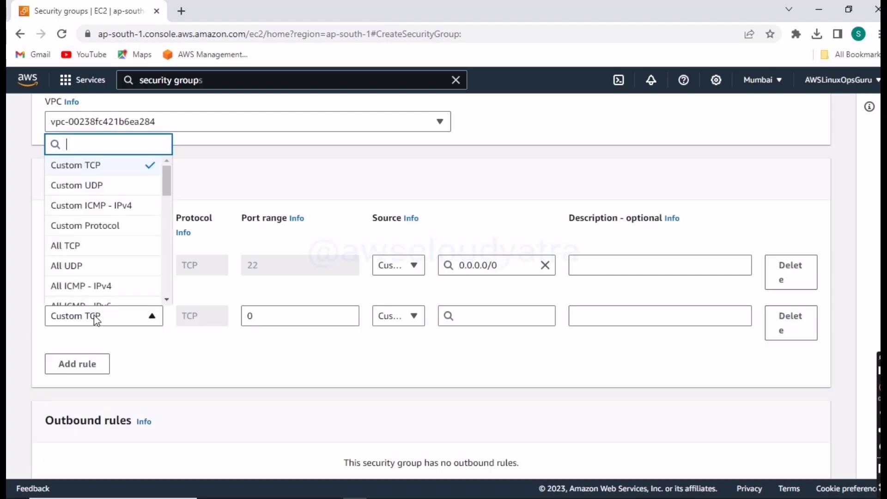
{"action": "scroll", "coordinate": [92, 263], "scroll_direction": "down", "scroll_amount": 3}
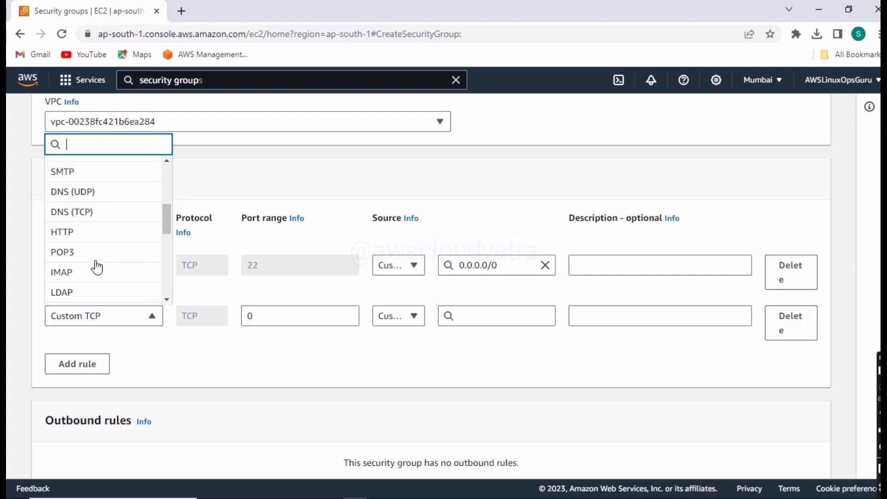
{"action": "left_click", "coordinate": [85, 232]}
{"action": "left_click", "coordinate": [390, 317]}
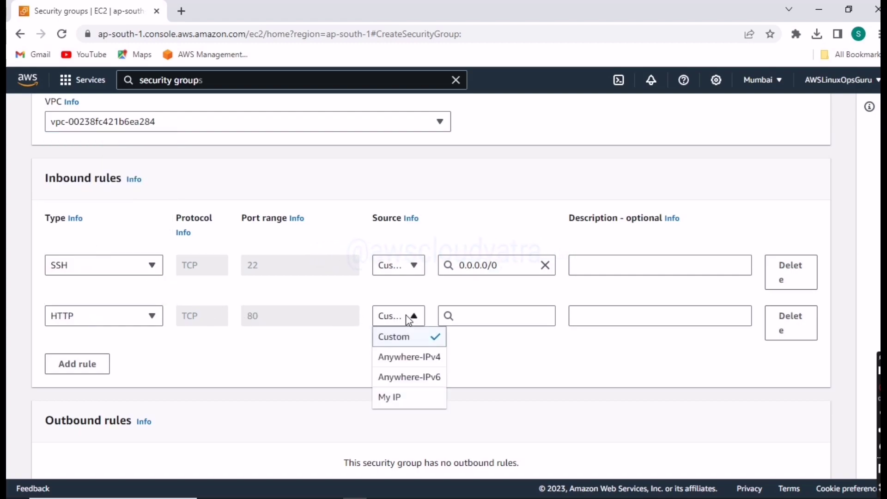
{"action": "left_click", "coordinate": [402, 338]}
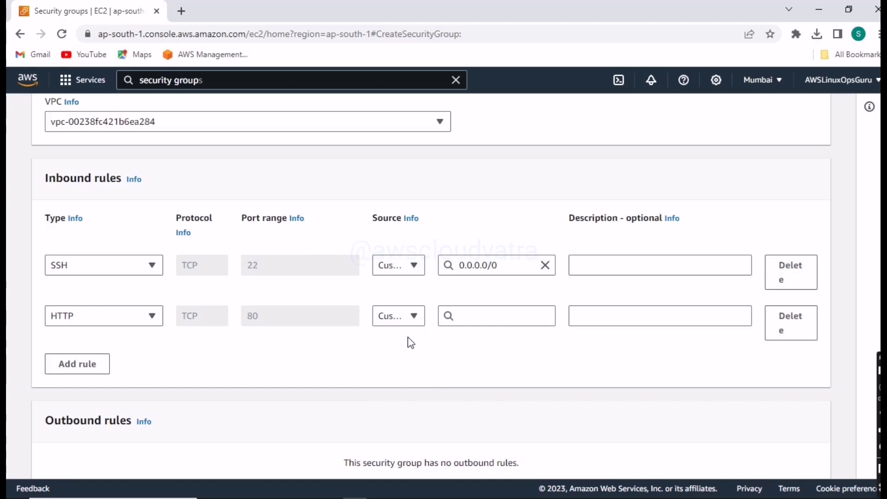
{"action": "left_click", "coordinate": [415, 317]}
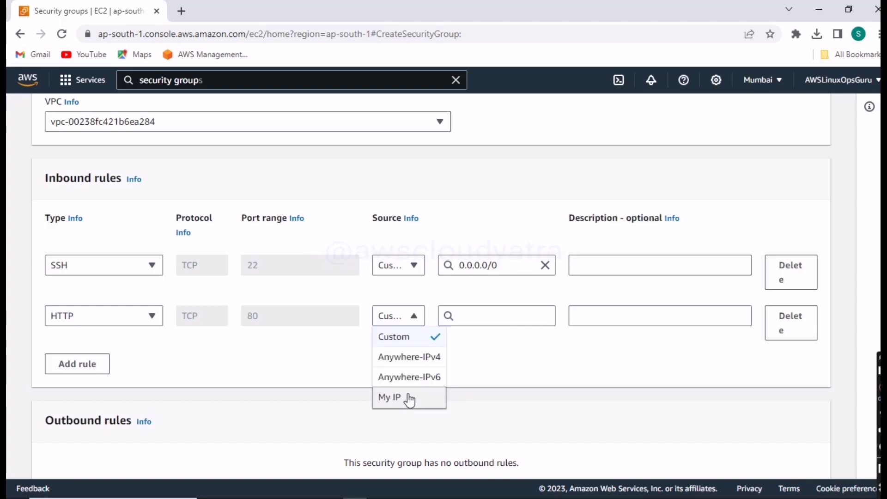
{"action": "left_click", "coordinate": [157, 366]}
{"action": "scroll", "coordinate": [335, 370], "scroll_direction": "down", "scroll_amount": 5}
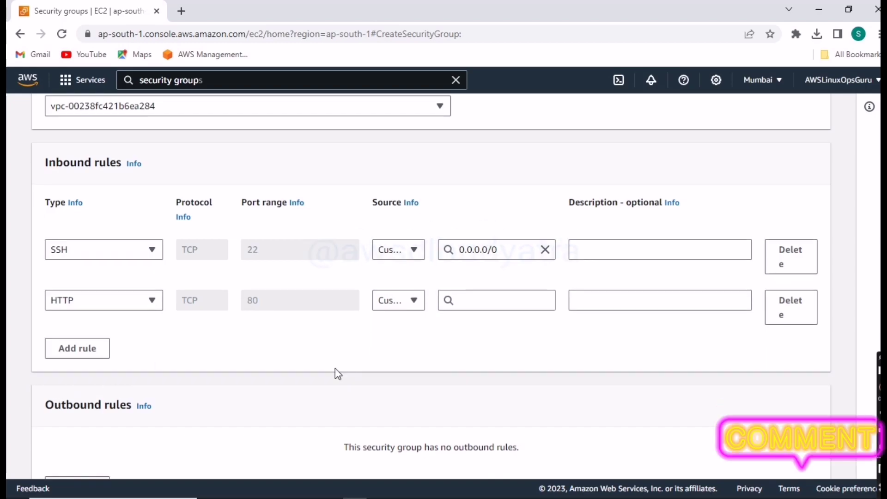
{"action": "scroll", "coordinate": [166, 333], "scroll_direction": "up", "scroll_amount": 4}
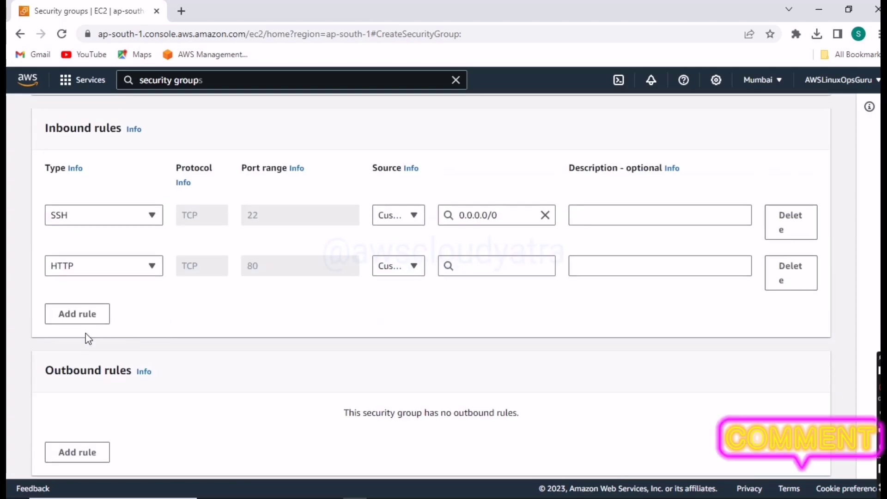
{"action": "left_click", "coordinate": [87, 319]}
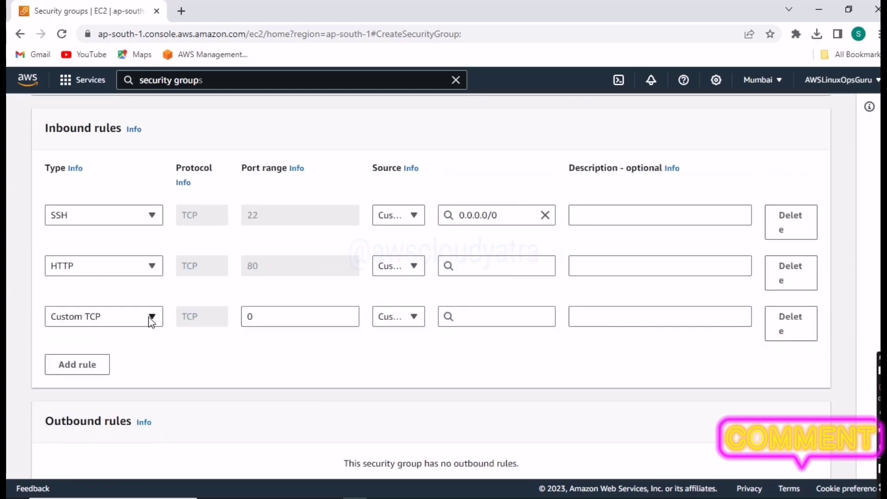
{"action": "left_click", "coordinate": [781, 323]}
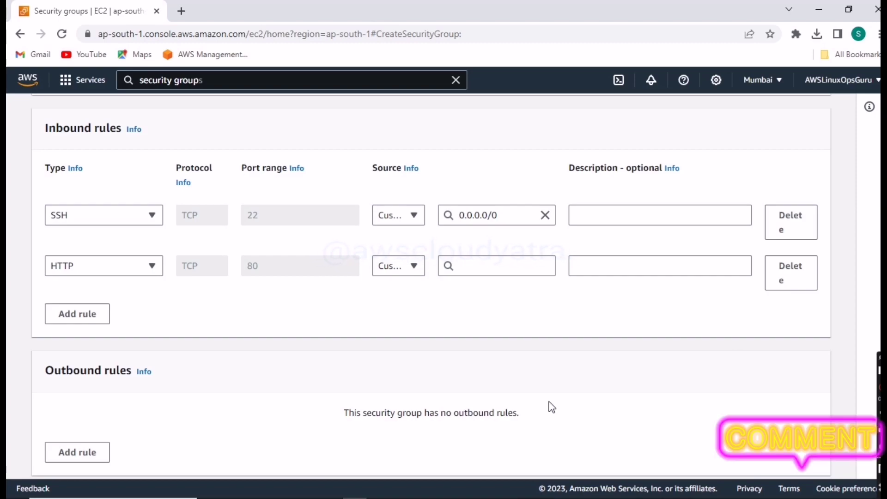
Set the HTTP rule's source to 0.0.0.0/0, and switch its source type from Anywhere-IPv4 back to Custom.
{"action": "left_click", "coordinate": [474, 268]}
{"action": "left_click", "coordinate": [486, 314]}
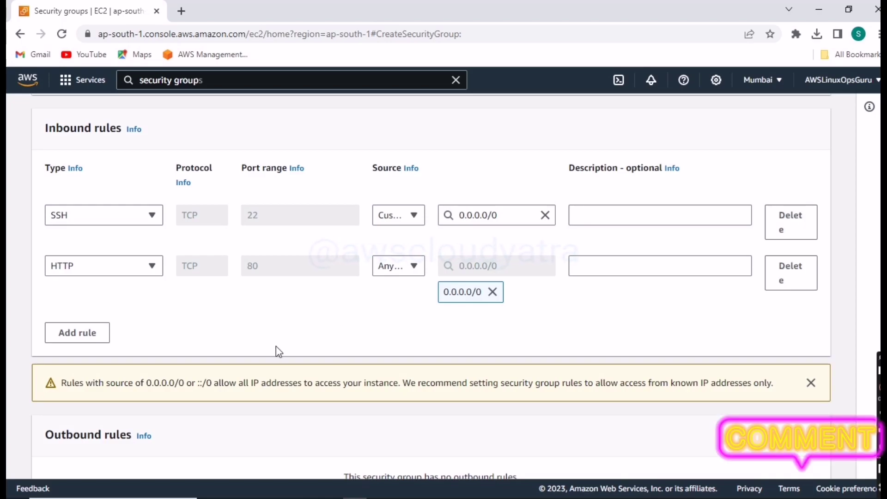
{"action": "scroll", "coordinate": [277, 345], "scroll_direction": "down", "scroll_amount": 3}
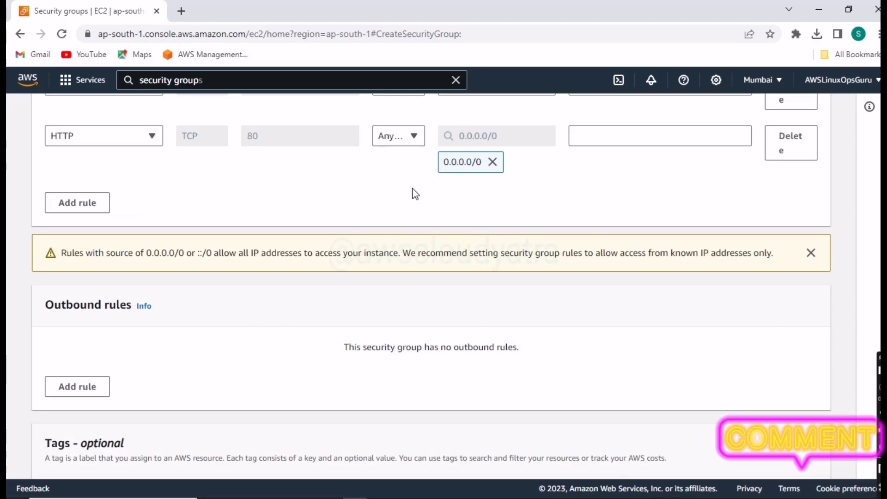
{"action": "scroll", "coordinate": [415, 194], "scroll_direction": "up", "scroll_amount": 2}
{"action": "left_click", "coordinate": [414, 200]}
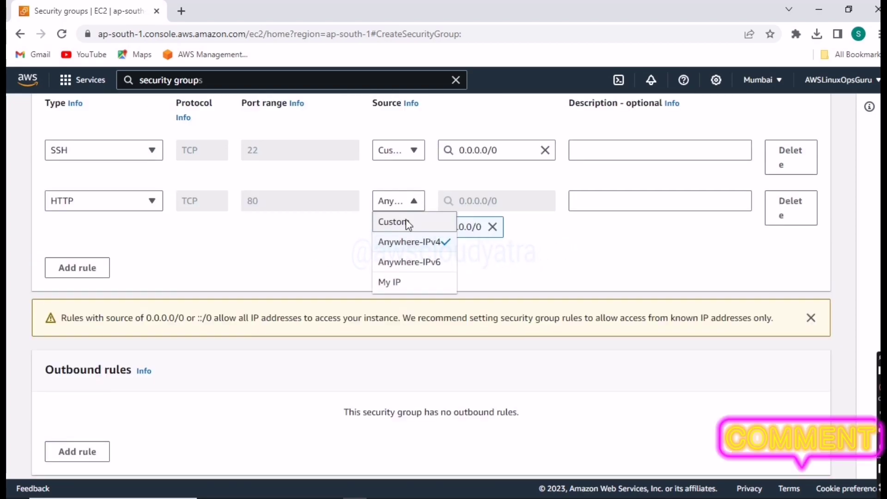
{"action": "left_click", "coordinate": [405, 222]}
{"action": "scroll", "coordinate": [92, 333], "scroll_direction": "down", "scroll_amount": 3}
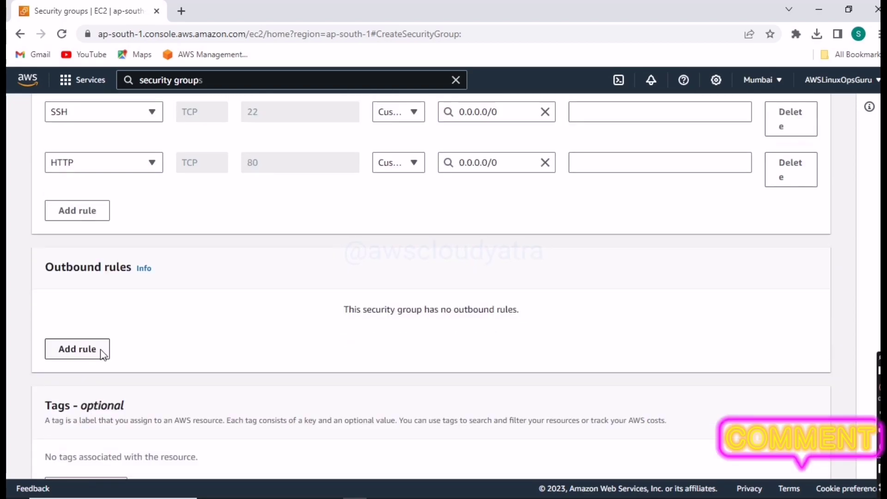
{"action": "left_click", "coordinate": [87, 259]}
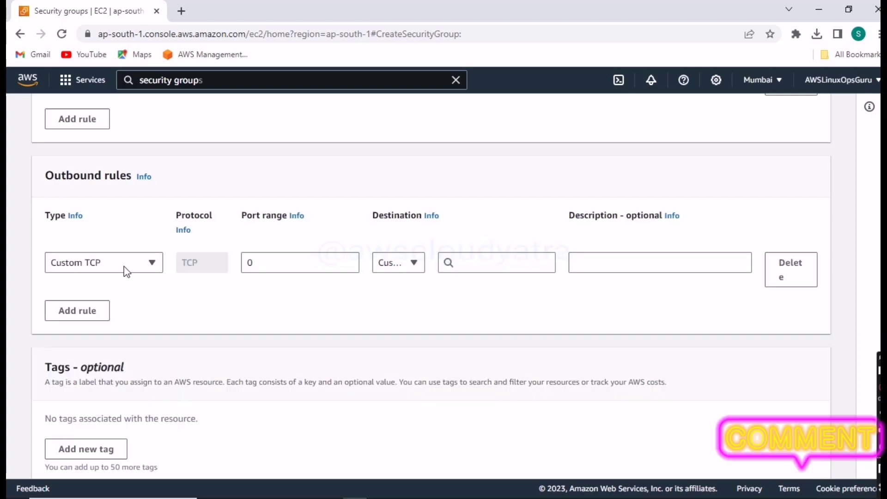
{"action": "left_click", "coordinate": [147, 267]}
{"action": "scroll", "coordinate": [111, 370], "scroll_direction": "down", "scroll_amount": 3}
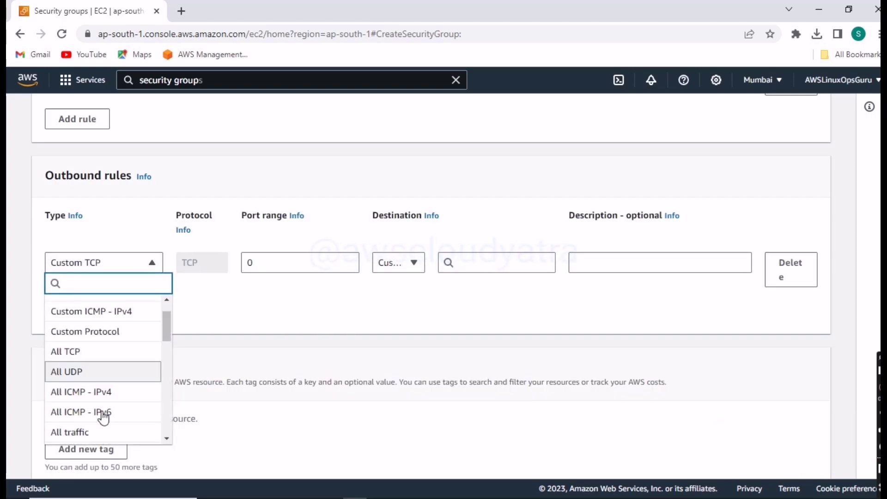
{"action": "left_click", "coordinate": [301, 323]}
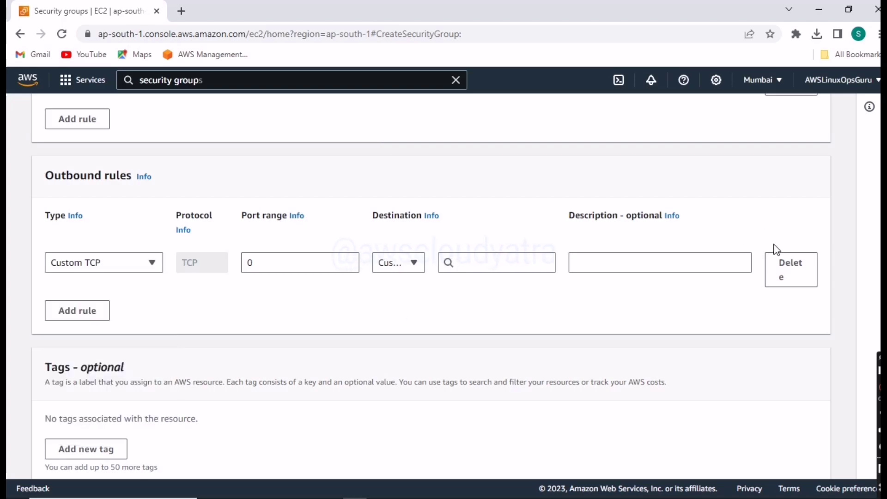
{"action": "left_click", "coordinate": [788, 271]}
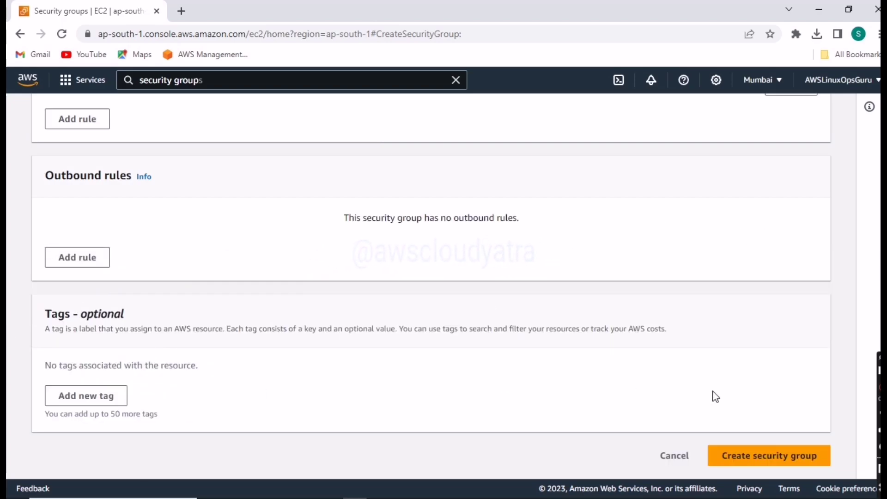
Select Custom again as the source type of both the SSH and the HTTP inbound rules.
{"action": "scroll", "coordinate": [619, 285], "scroll_direction": "up", "scroll_amount": 1}
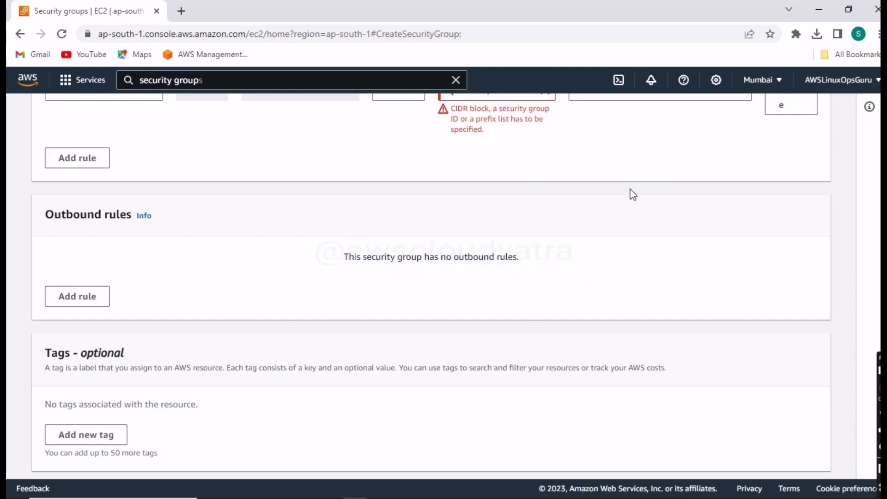
{"action": "scroll", "coordinate": [633, 194], "scroll_direction": "up", "scroll_amount": 5}
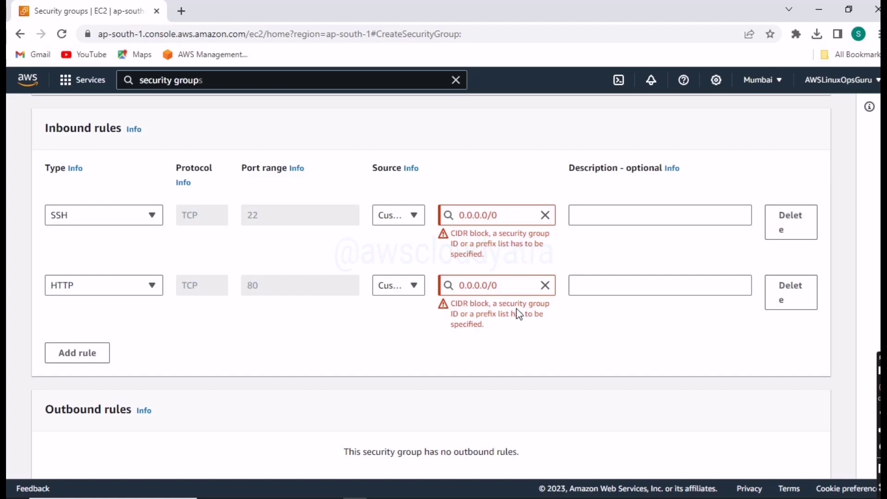
{"action": "left_click", "coordinate": [421, 220]}
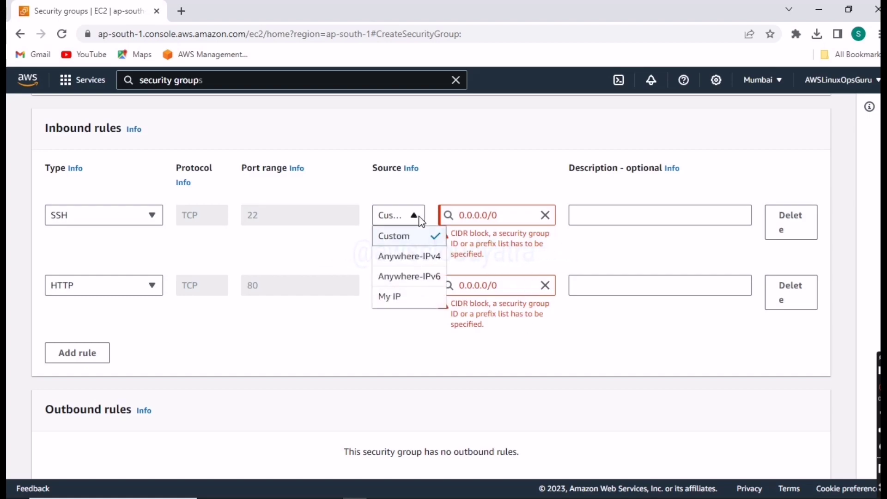
{"action": "left_click", "coordinate": [413, 243]}
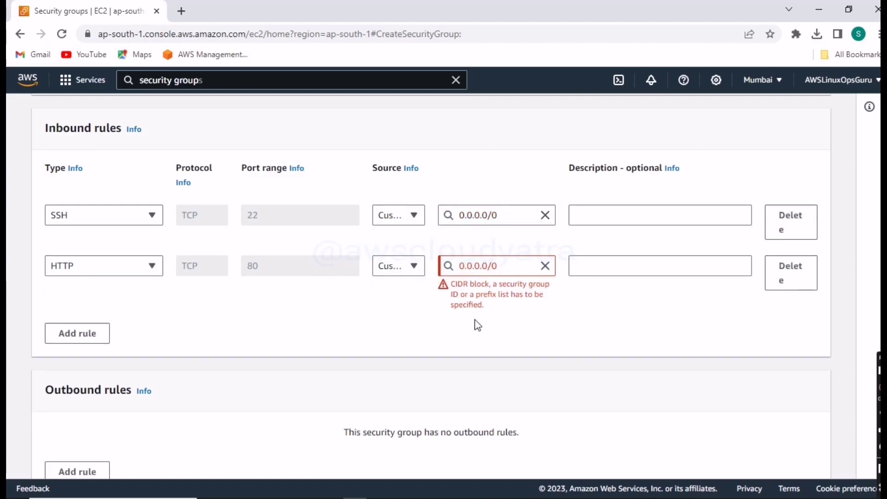
{"action": "left_click", "coordinate": [414, 268]}
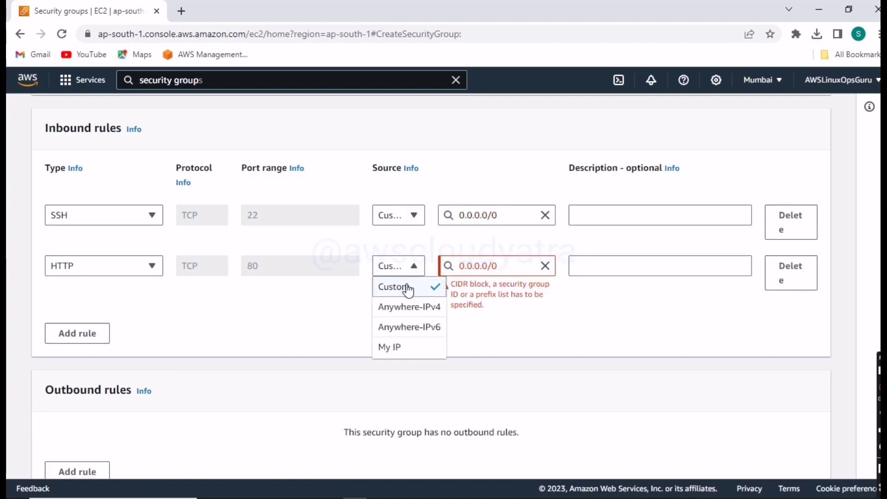
{"action": "left_click", "coordinate": [405, 289]}
{"action": "triple_click", "coordinate": [491, 313]}
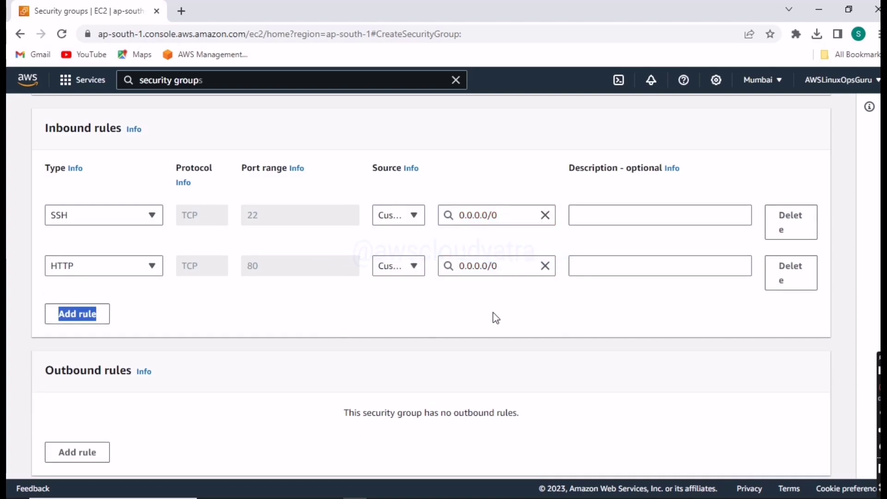
Clear the sources of the HTTP and SSH inbound rules and pick the CIDR block 0.0.0.0/0 for each.
{"action": "left_click", "coordinate": [522, 268]}
{"action": "left_click", "coordinate": [546, 266]}
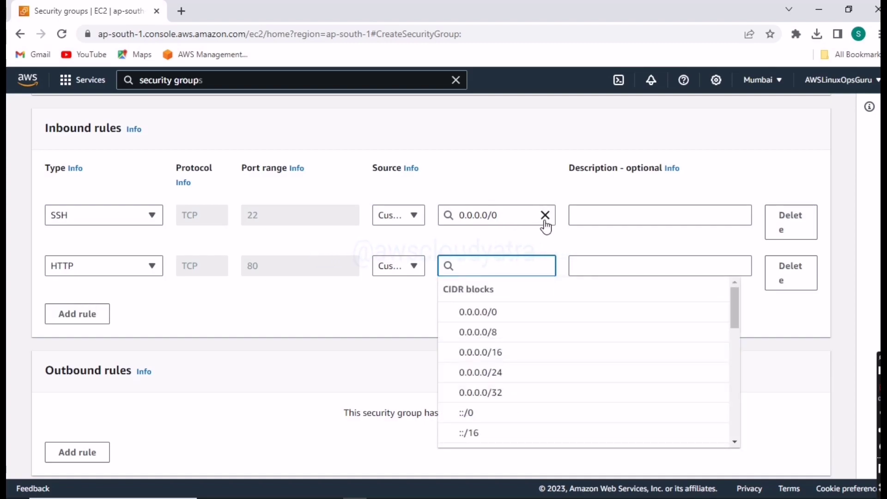
{"action": "left_click", "coordinate": [509, 312]}
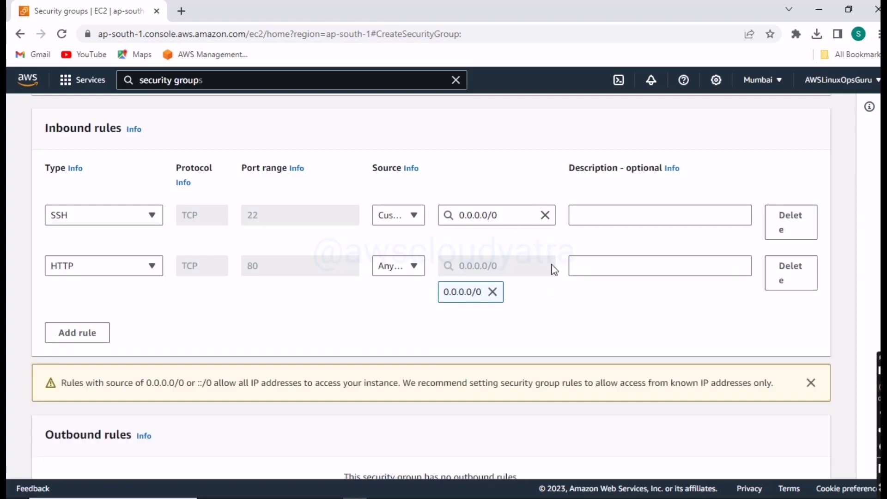
{"action": "left_click", "coordinate": [545, 216]}
{"action": "left_click", "coordinate": [509, 261]}
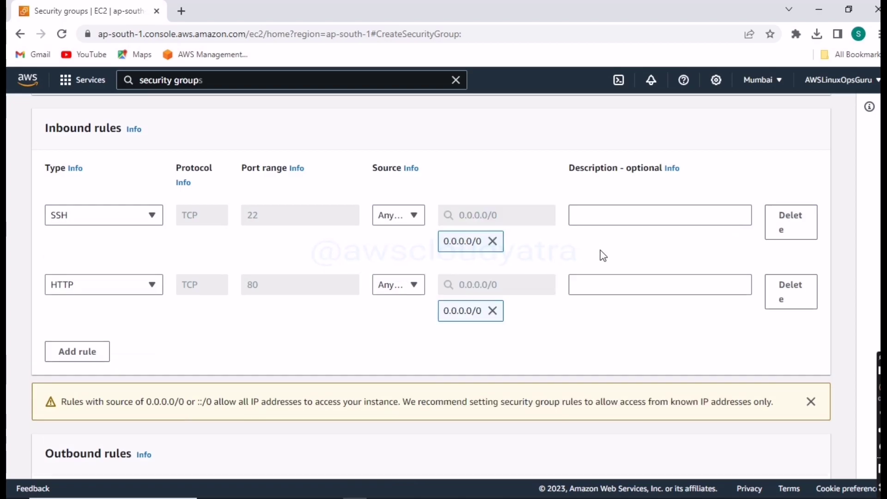
Create the security group with the SSH and HTTP inbound rules, without adding outbound rules or tags.
{"action": "scroll", "coordinate": [673, 469], "scroll_direction": "down", "scroll_amount": 4}
{"action": "scroll", "coordinate": [715, 449], "scroll_direction": "down", "scroll_amount": 3}
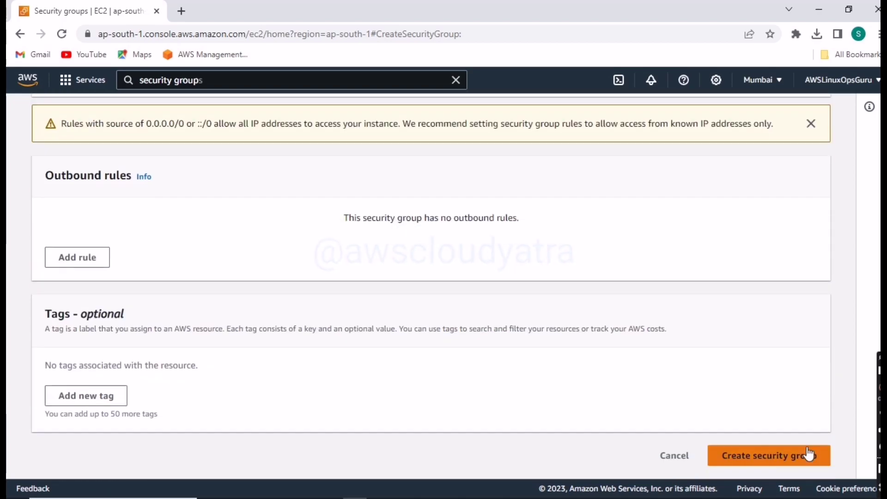
{"action": "left_click", "coordinate": [804, 456]}
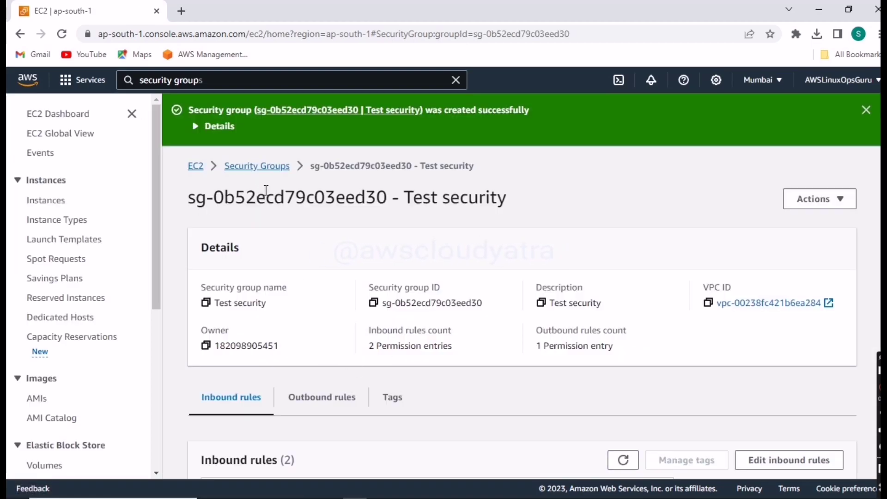
Return to the list of security groups and select the new "Test security" group.
{"action": "left_click", "coordinate": [259, 166]}
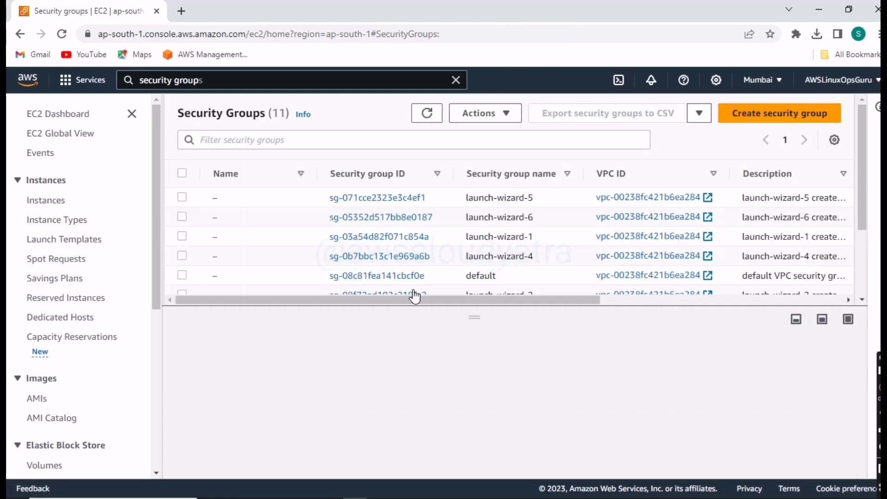
{"action": "scroll", "coordinate": [504, 249], "scroll_direction": "down", "scroll_amount": 1}
{"action": "scroll", "coordinate": [492, 270], "scroll_direction": "down", "scroll_amount": 1}
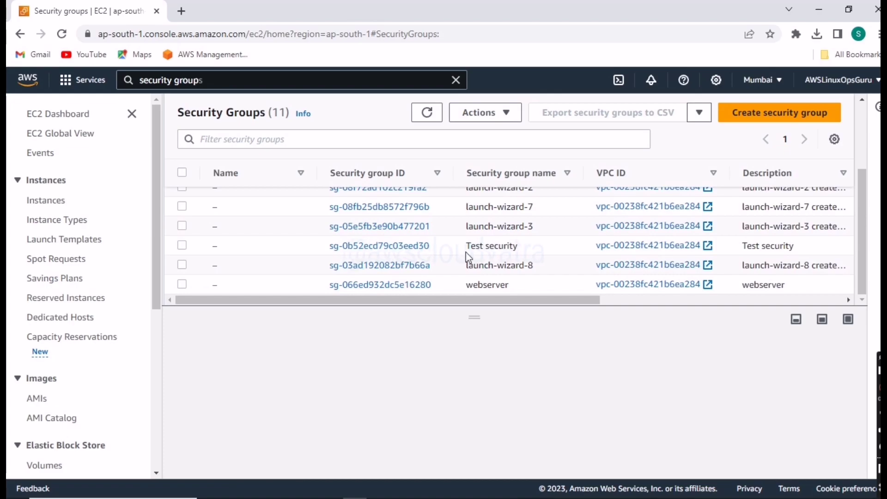
{"action": "left_click", "coordinate": [182, 246]}
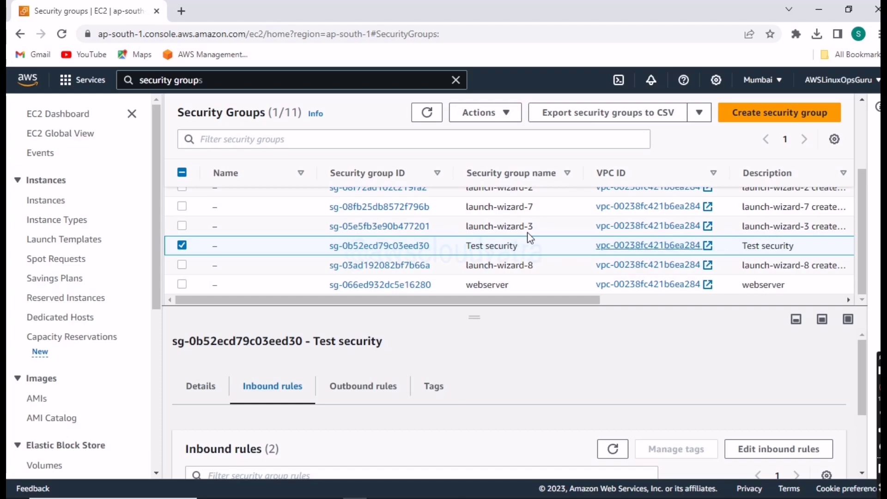
{"action": "left_click", "coordinate": [507, 115]}
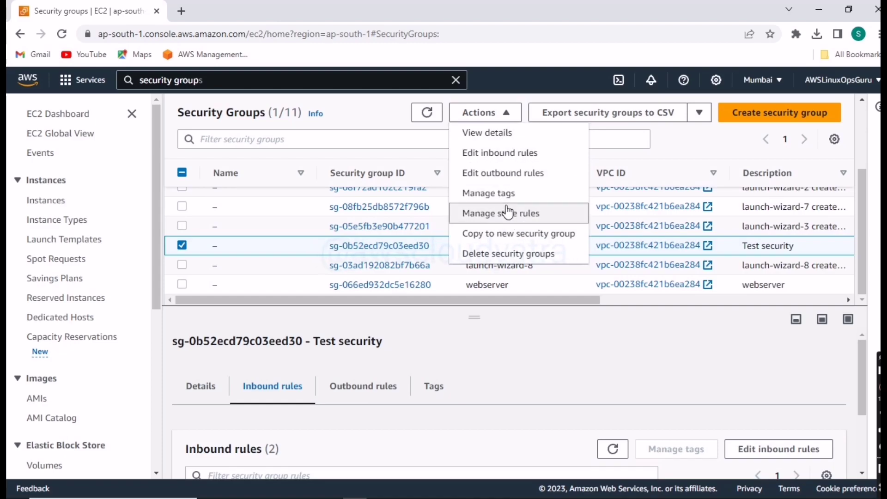
{"action": "left_click", "coordinate": [550, 382]}
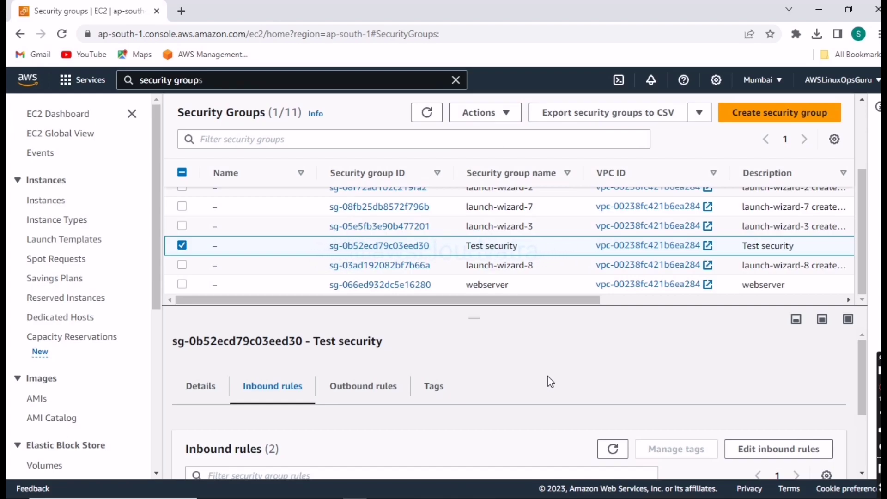
{"action": "left_click", "coordinate": [508, 126]}
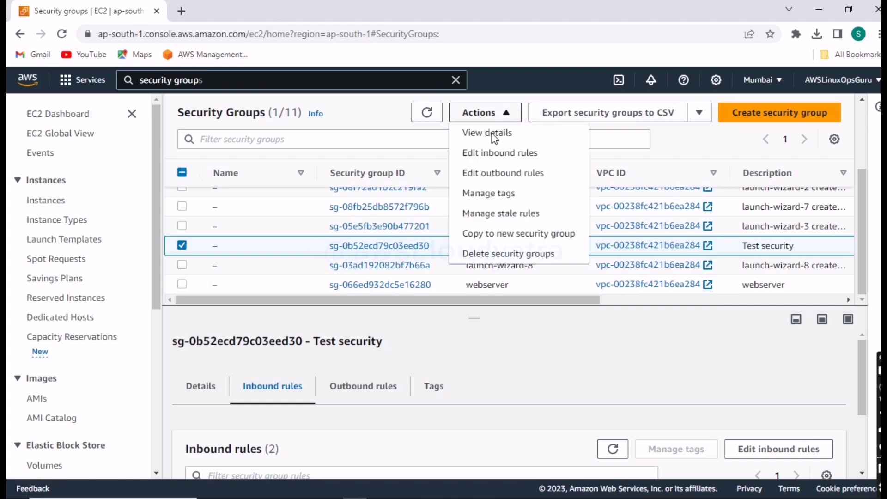
{"action": "left_click", "coordinate": [501, 356]}
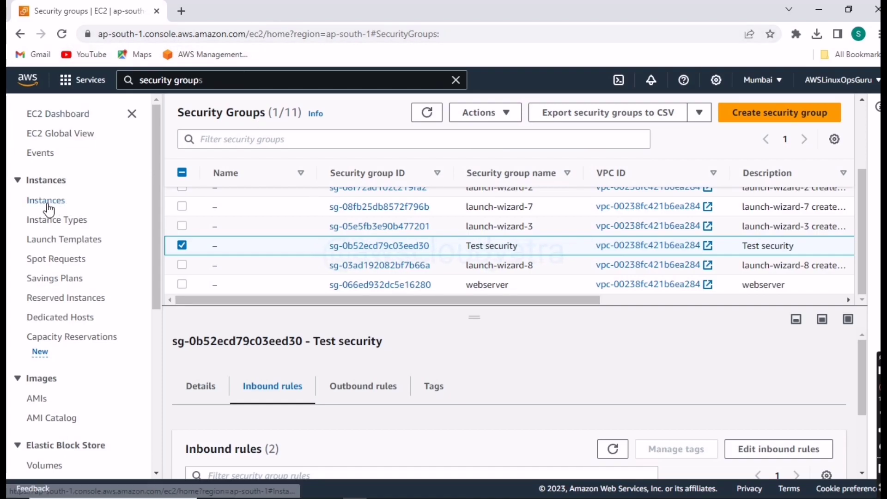
Open the EC2 Instances page in a separate browser tab, keeping the security groups list open, and switch to it.
{"action": "right_click", "coordinate": [68, 209]}
{"action": "left_click", "coordinate": [97, 213]}
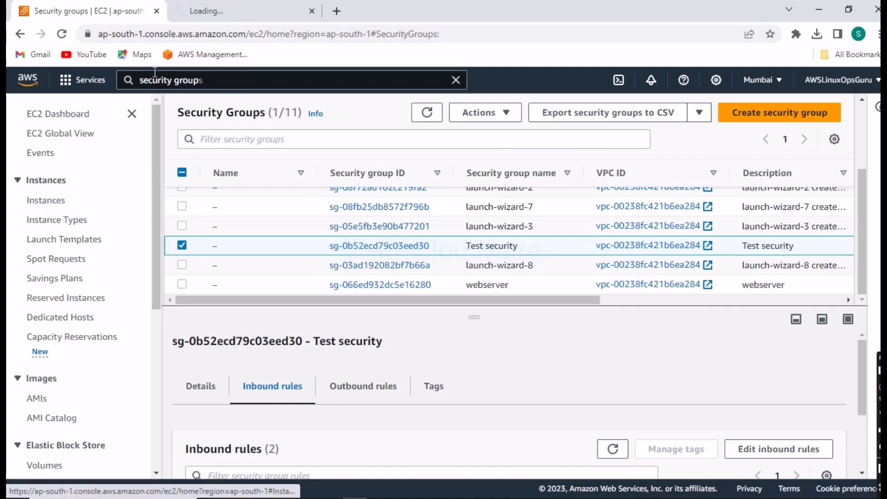
{"action": "left_click", "coordinate": [213, 13]}
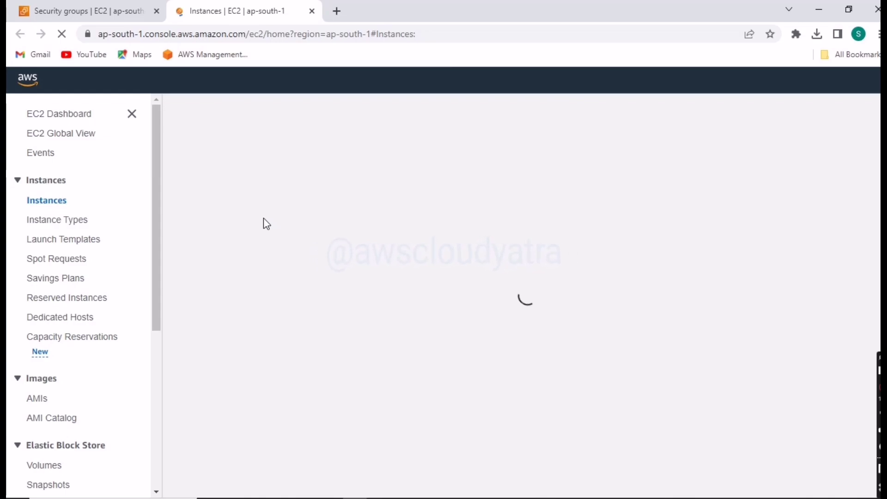
{"action": "key", "text": "ctrl+1"}
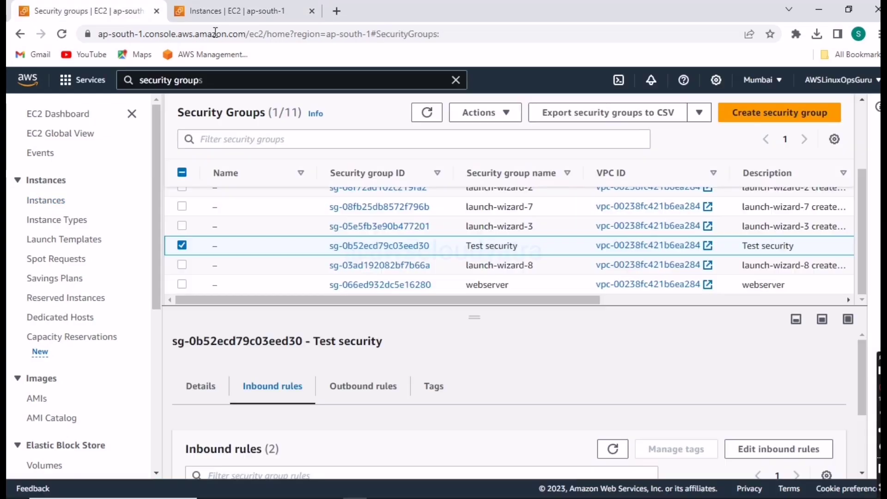
{"action": "left_click", "coordinate": [266, 7]}
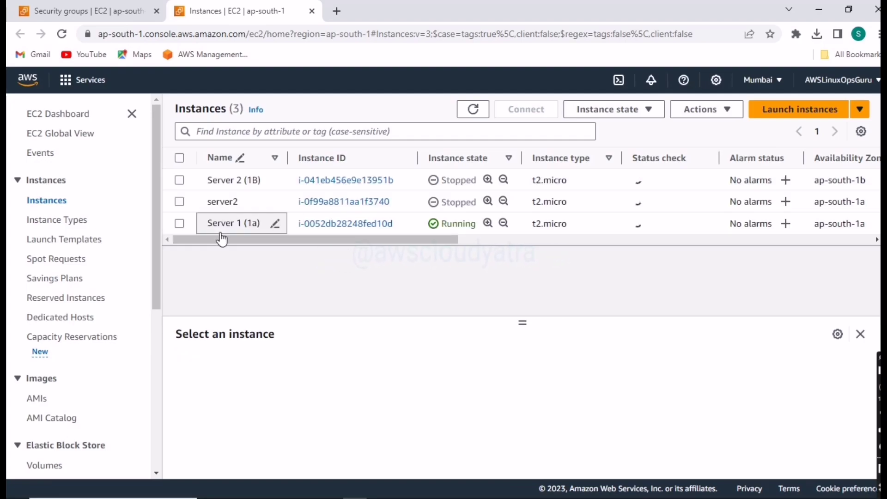
{"action": "left_click", "coordinate": [179, 224]}
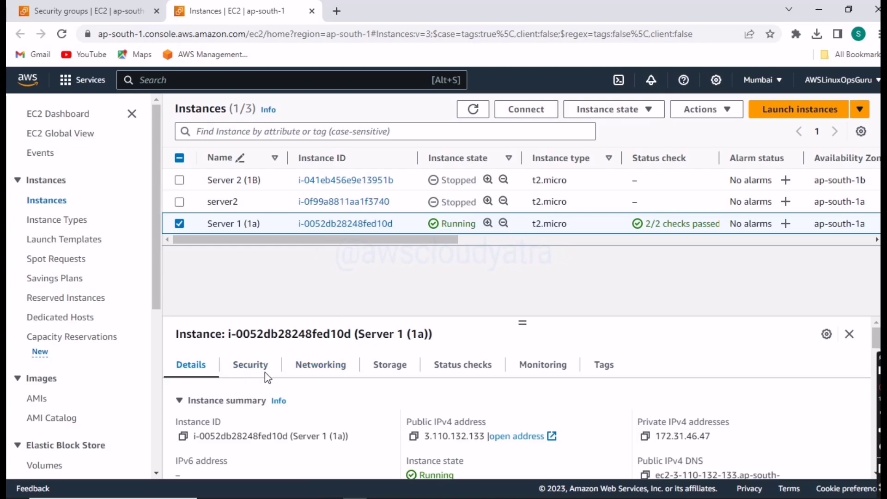
{"action": "left_click", "coordinate": [701, 111]}
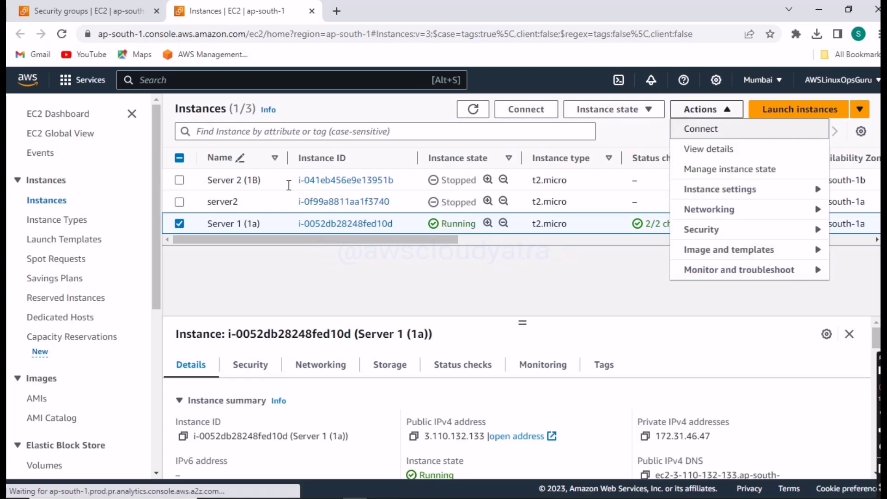
{"action": "left_click", "coordinate": [224, 264]}
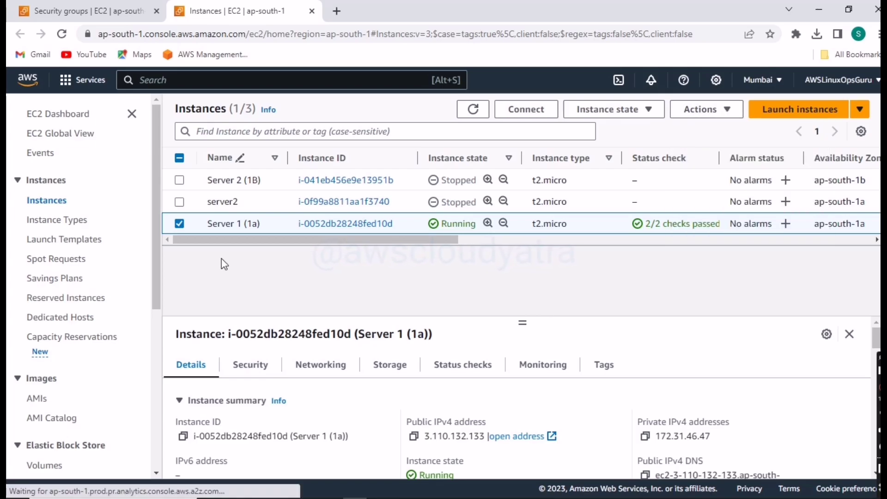
{"action": "left_click", "coordinate": [180, 224]}
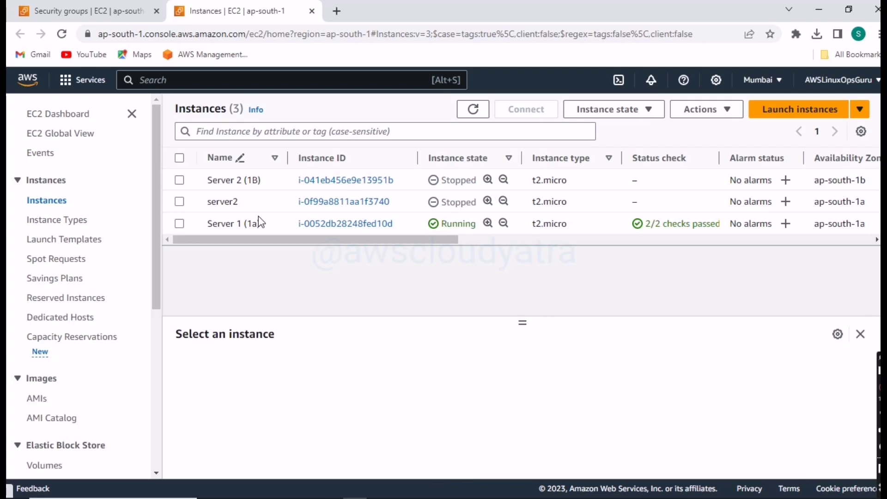
Select the Server 1 (1a) instance and open its Change security groups page.
{"action": "left_click", "coordinate": [261, 221]}
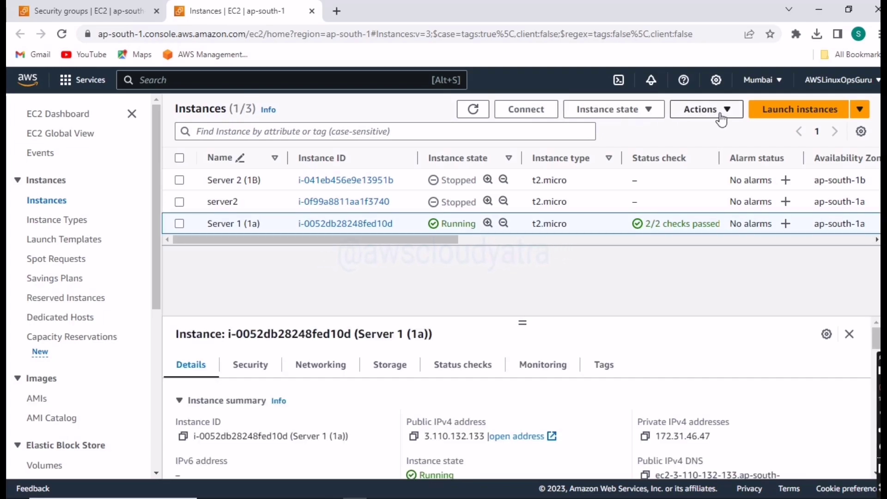
{"action": "left_click", "coordinate": [722, 117]}
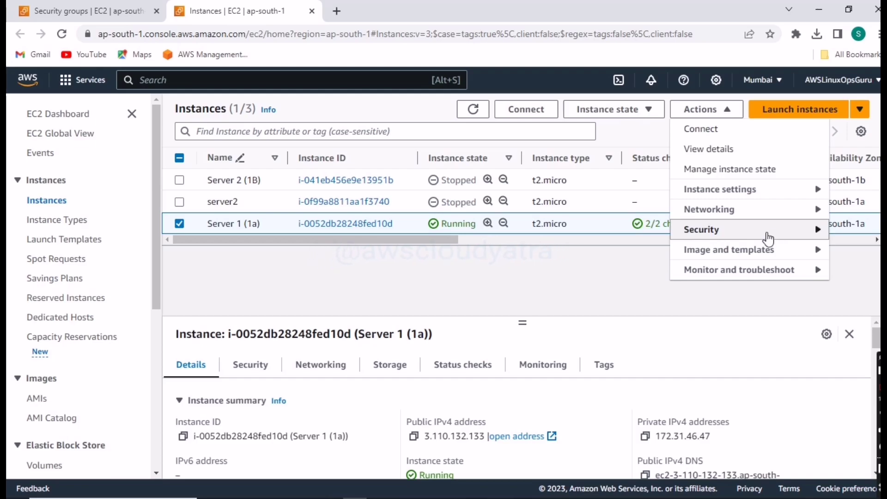
{"action": "mouse_move", "coordinate": [768, 239]}
{"action": "left_click", "coordinate": [598, 234]}
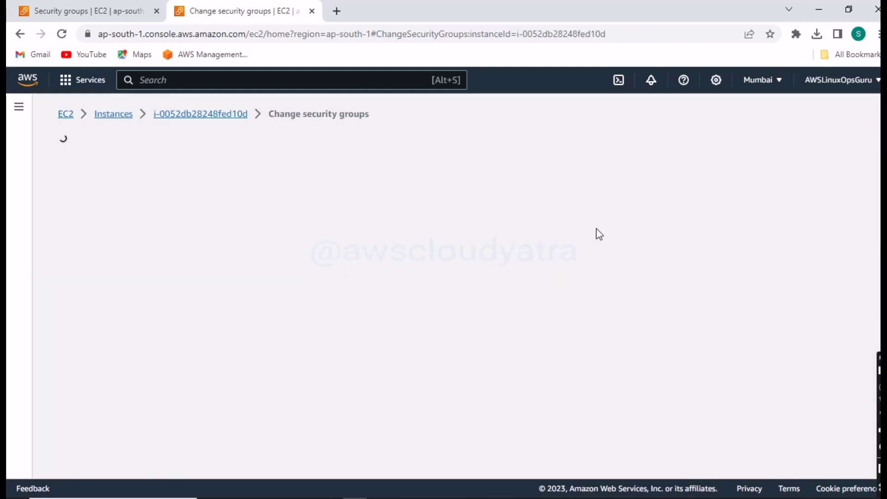
{"action": "scroll", "coordinate": [266, 372], "scroll_direction": "down", "scroll_amount": 2}
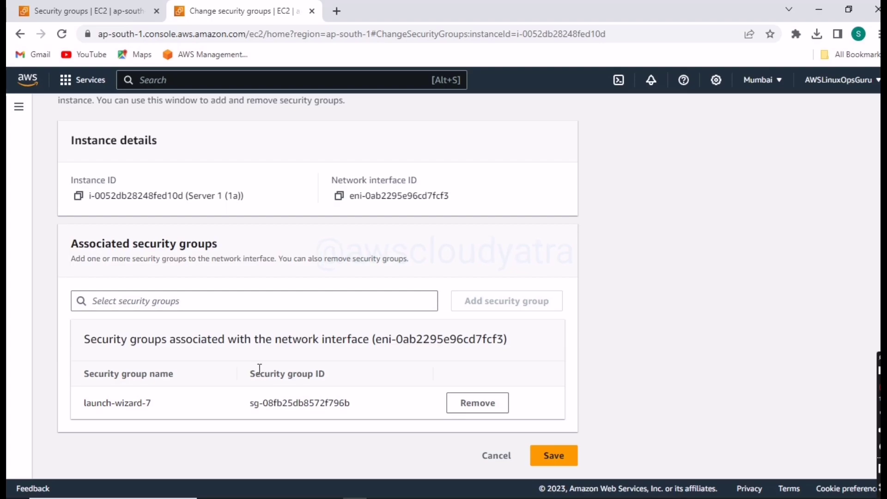
Add the "Test security" group to the security groups associated with Server 1 (1a)'s network interface.
{"action": "left_click", "coordinate": [397, 298]}
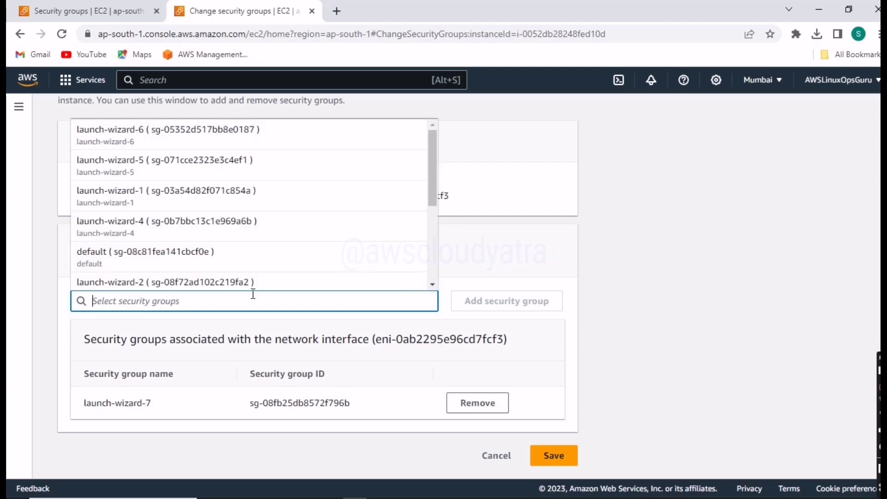
{"action": "scroll", "coordinate": [212, 240], "scroll_direction": "down", "scroll_amount": 3}
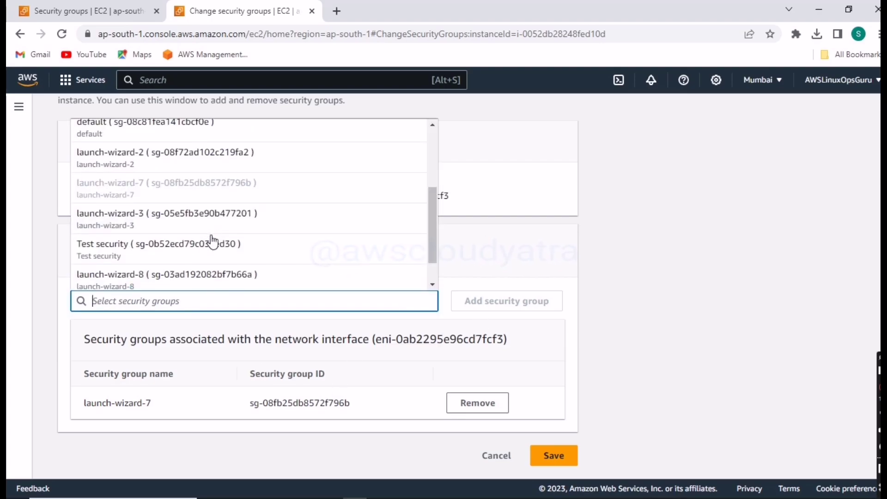
{"action": "left_click", "coordinate": [179, 260]}
{"action": "left_click", "coordinate": [489, 310]}
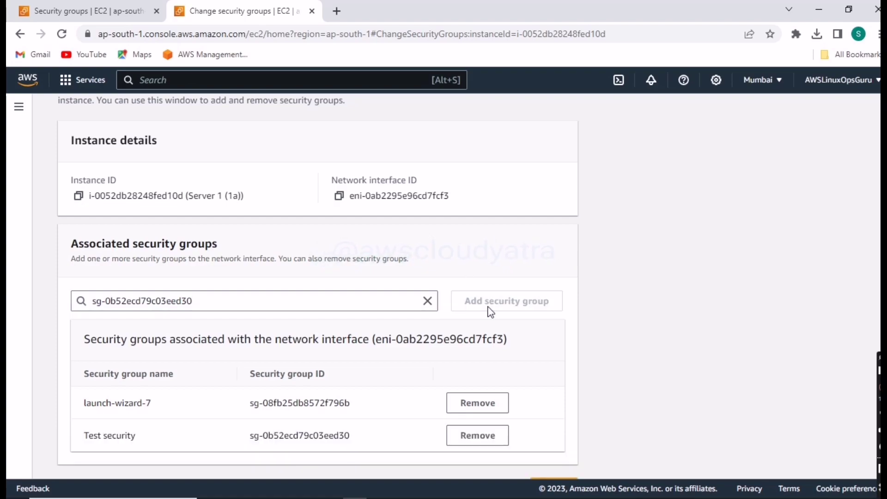
Remove the launch-wizard-7 group from Server 1 (1a)'s associated security groups and save the change.
{"action": "scroll", "coordinate": [378, 363], "scroll_direction": "down", "scroll_amount": 1}
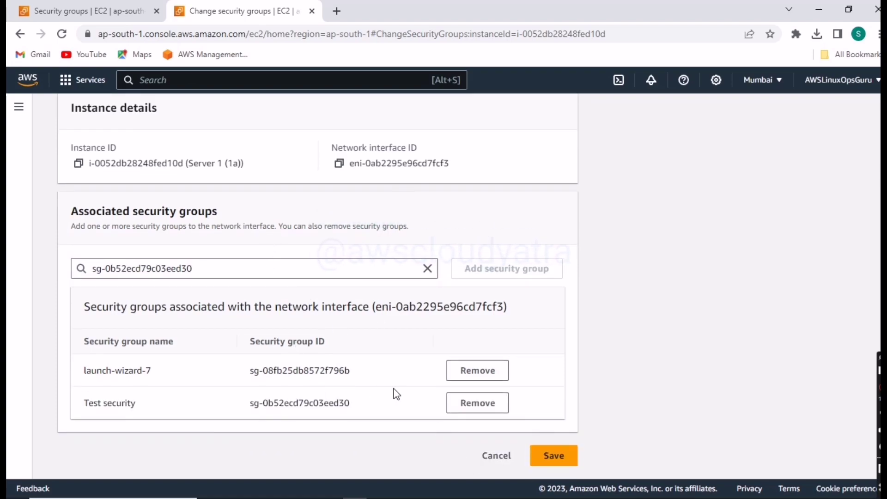
{"action": "left_click", "coordinate": [476, 372]}
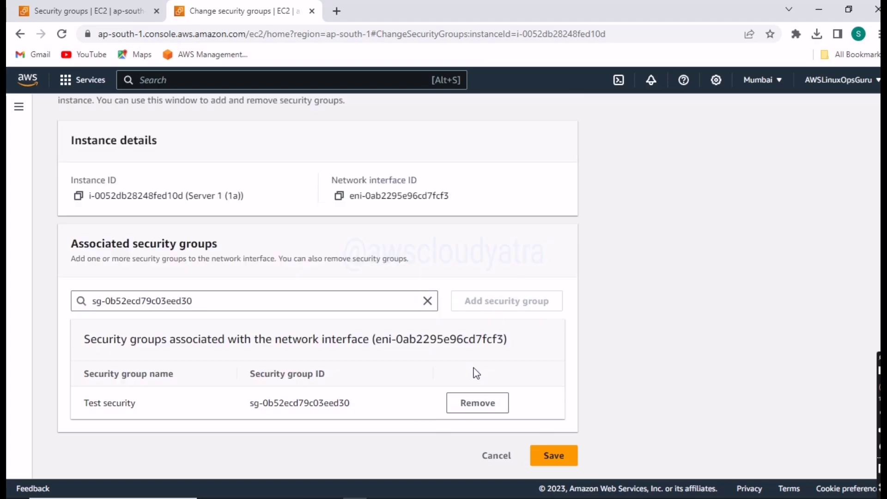
{"action": "left_click", "coordinate": [540, 460]}
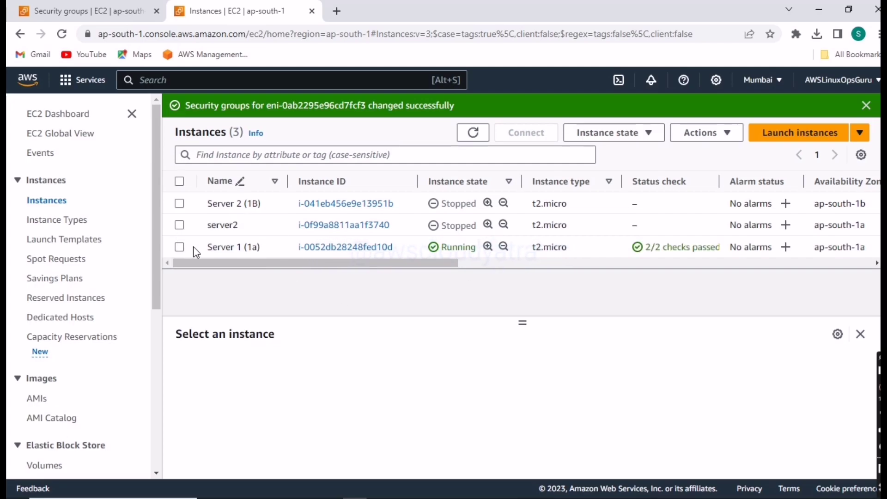
Examine the security details of Server 1 (1a), including its inbound rules, their security groups and its outbound rules.
{"action": "left_click", "coordinate": [179, 246]}
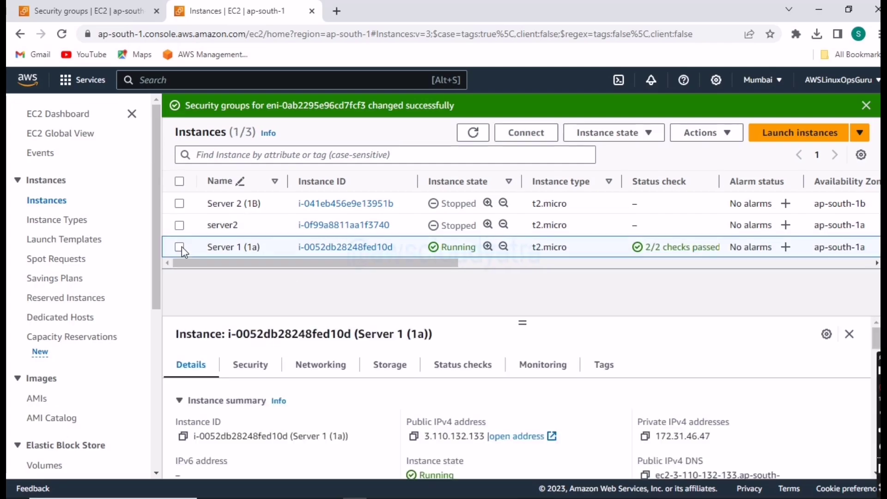
{"action": "left_click", "coordinate": [253, 365]}
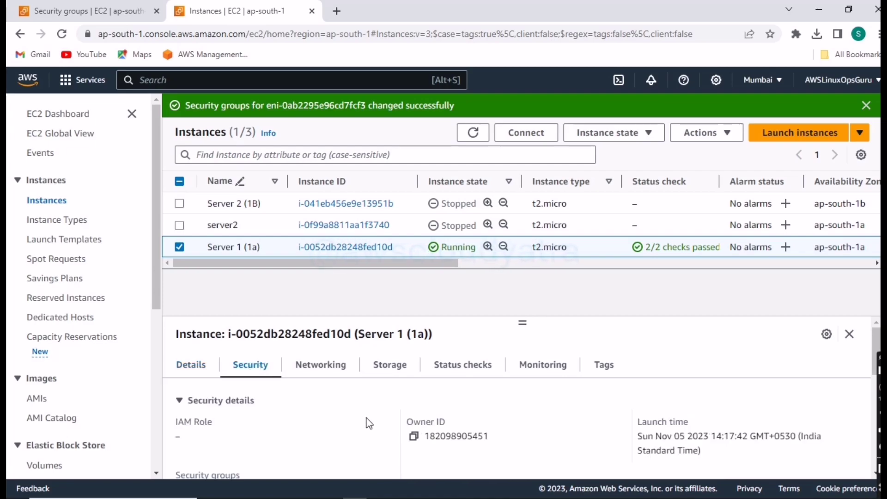
{"action": "scroll", "coordinate": [369, 424], "scroll_direction": "down", "scroll_amount": 5}
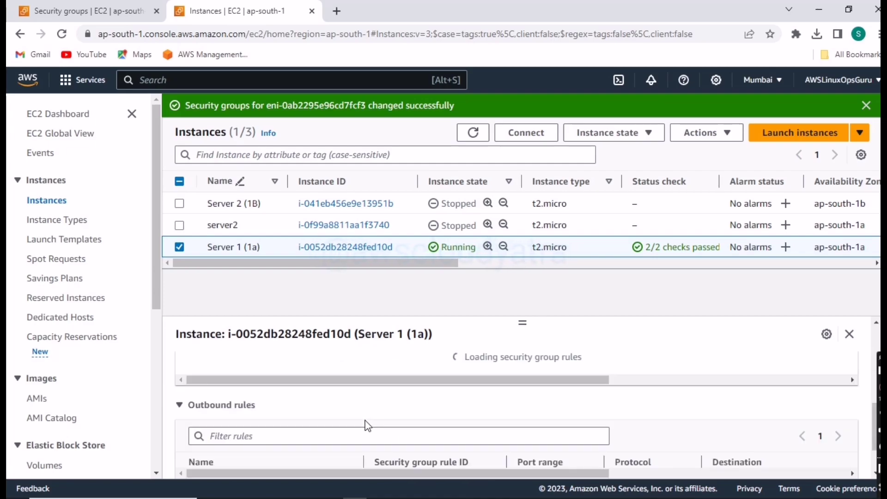
{"action": "scroll", "coordinate": [369, 427], "scroll_direction": "down", "scroll_amount": 1}
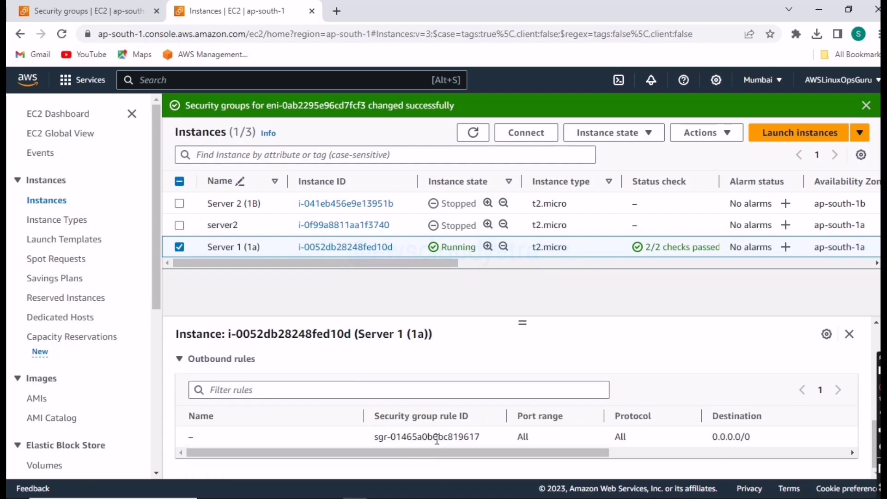
{"action": "scroll", "coordinate": [436, 439], "scroll_direction": "up", "scroll_amount": 2}
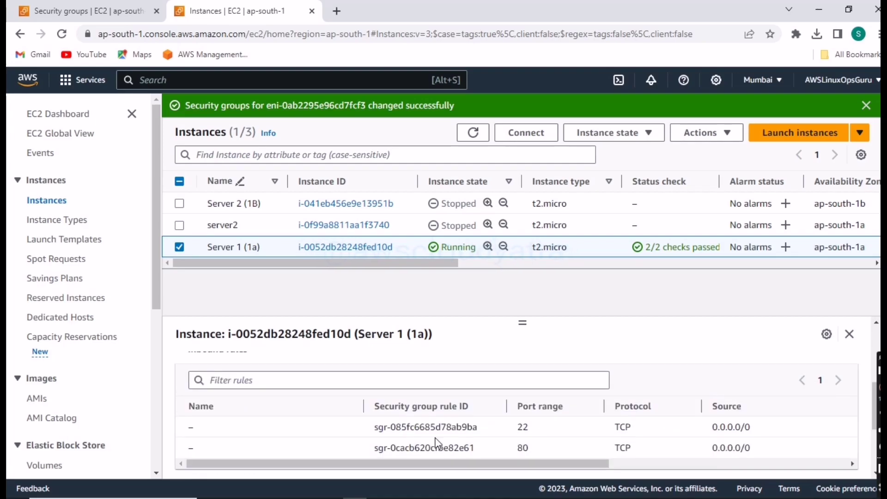
{"action": "left_click_drag", "start_coordinate": [463, 465], "coordinate": [625, 448]}
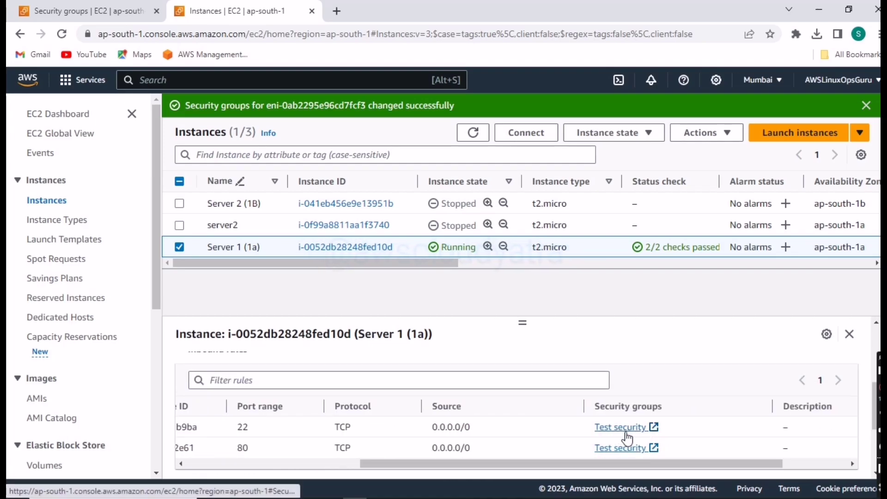
{"action": "left_click_drag", "start_coordinate": [651, 464], "coordinate": [409, 476]}
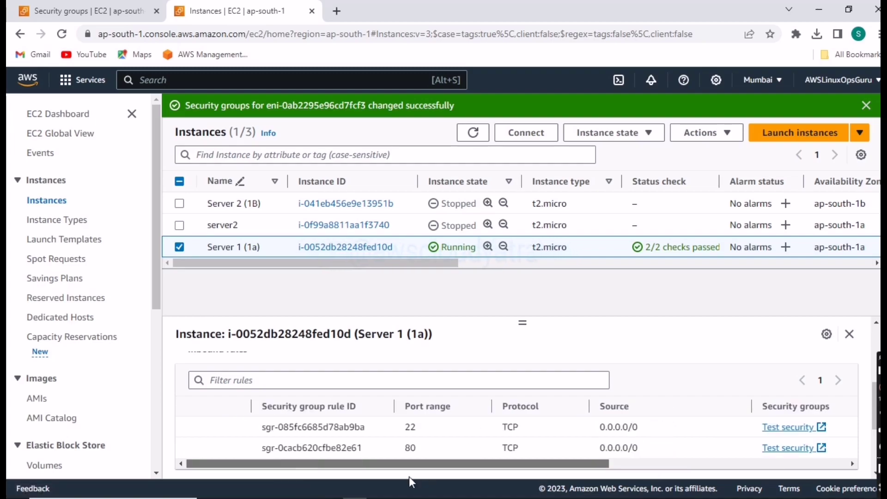
{"action": "scroll", "coordinate": [456, 396], "scroll_direction": "down", "scroll_amount": 3}
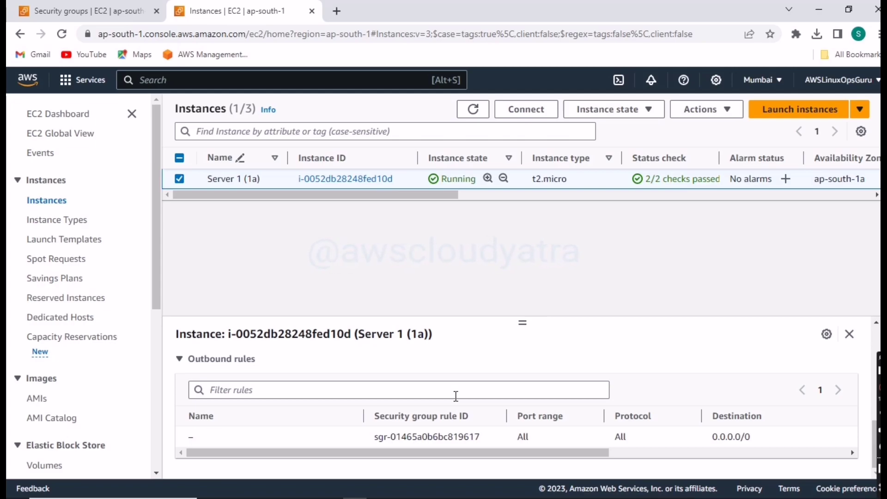
{"action": "scroll", "coordinate": [50, 278], "scroll_direction": "down", "scroll_amount": 3}
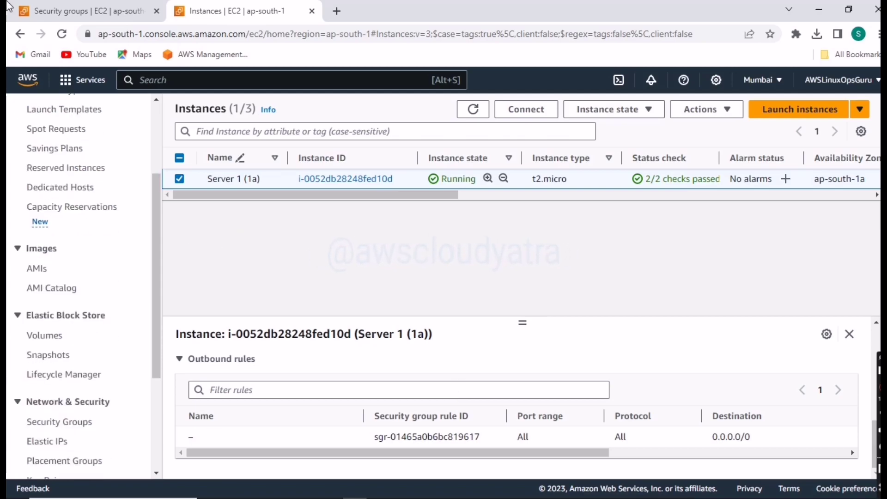
{"action": "scroll", "coordinate": [80, 328], "scroll_direction": "down", "scroll_amount": 3}
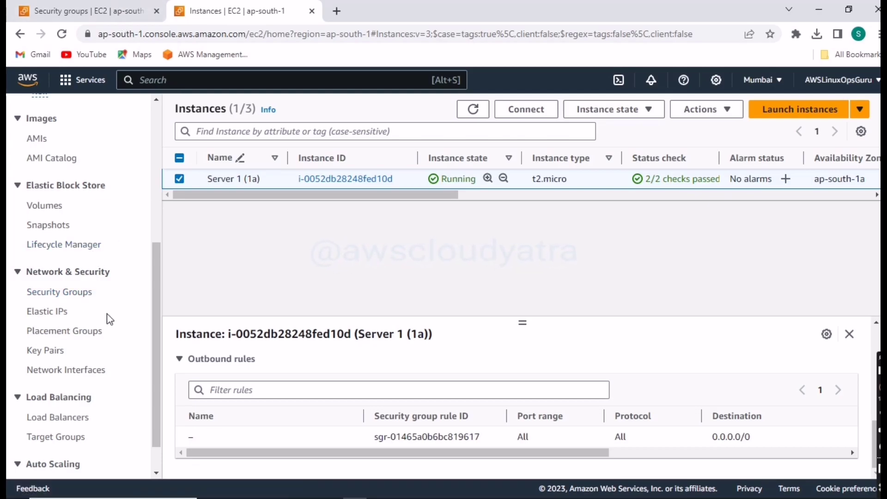
{"action": "left_click_drag", "start_coordinate": [158, 258], "coordinate": [156, 125]}
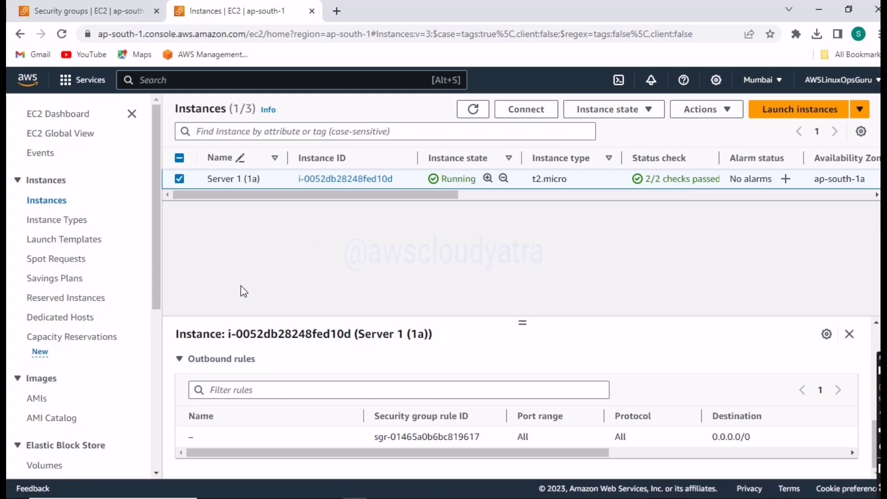
{"action": "left_click_drag", "start_coordinate": [155, 251], "coordinate": [172, 221]}
Review the security groups associated with Server 1 (1a) on its Change security groups page, and return to the instances list without saving.
{"action": "left_click", "coordinate": [724, 110]}
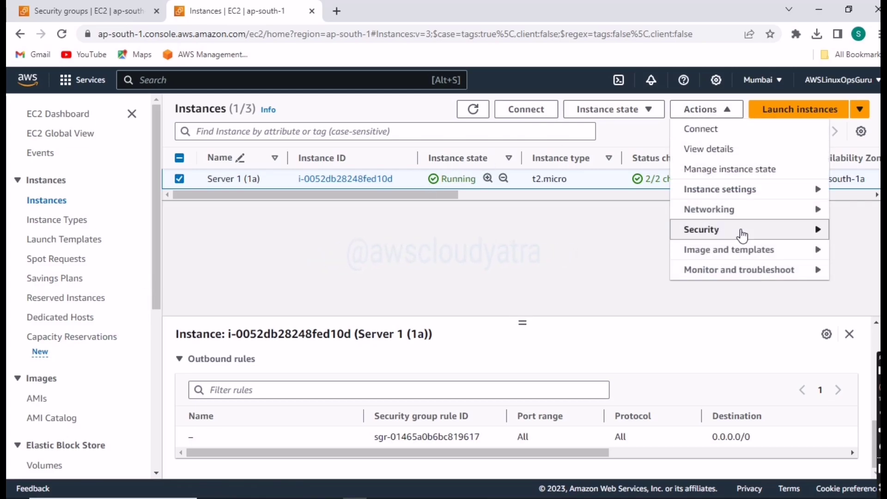
{"action": "mouse_move", "coordinate": [742, 235]}
{"action": "left_click", "coordinate": [573, 233]}
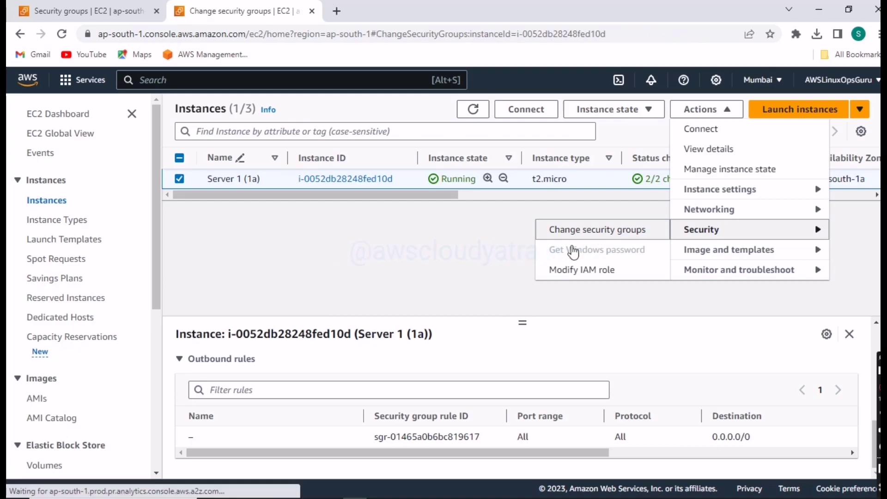
{"action": "scroll", "coordinate": [244, 406], "scroll_direction": "down", "scroll_amount": 2}
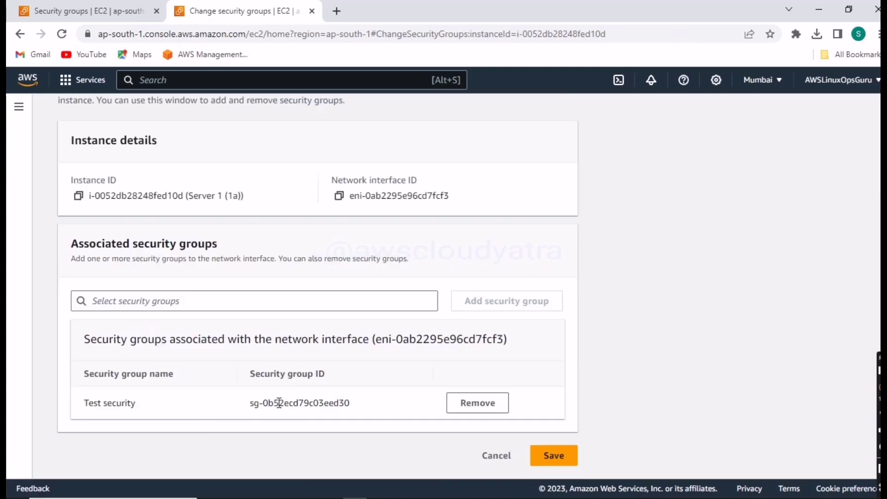
{"action": "scroll", "coordinate": [266, 379], "scroll_direction": "up", "scroll_amount": 2}
{"action": "scroll", "coordinate": [265, 376], "scroll_direction": "down", "scroll_amount": 2}
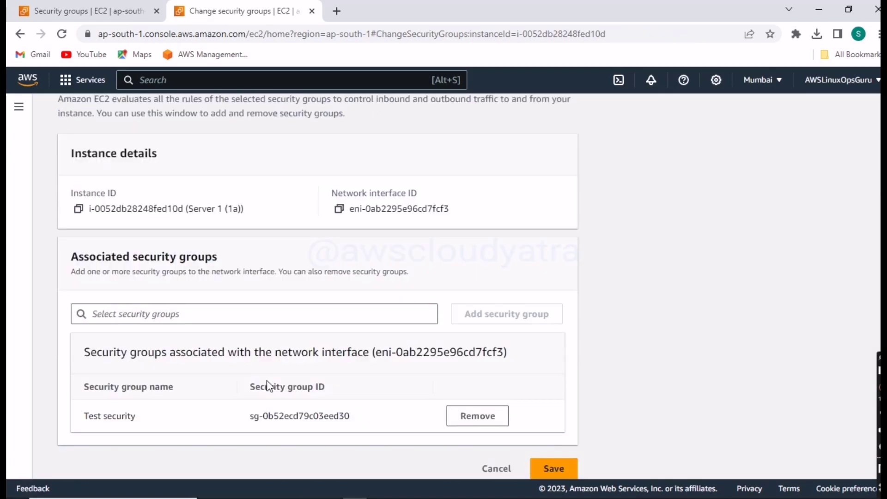
{"action": "scroll", "coordinate": [159, 398], "scroll_direction": "up", "scroll_amount": 2}
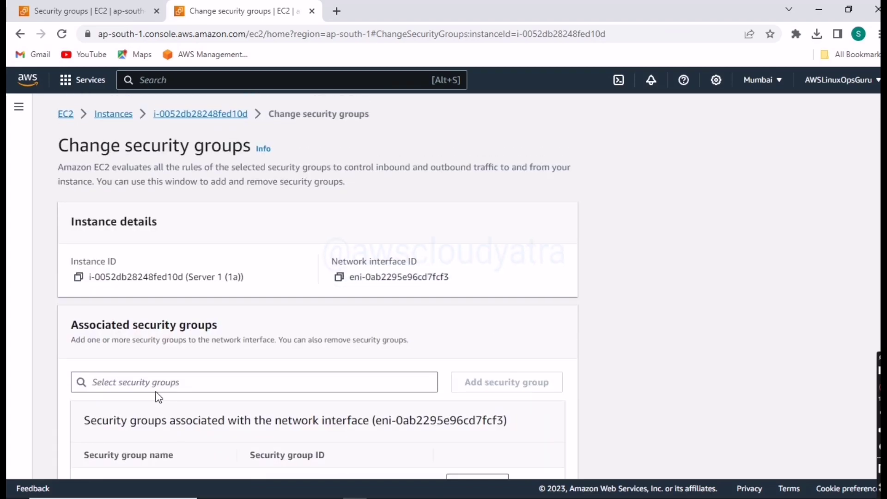
{"action": "left_click", "coordinate": [113, 114]}
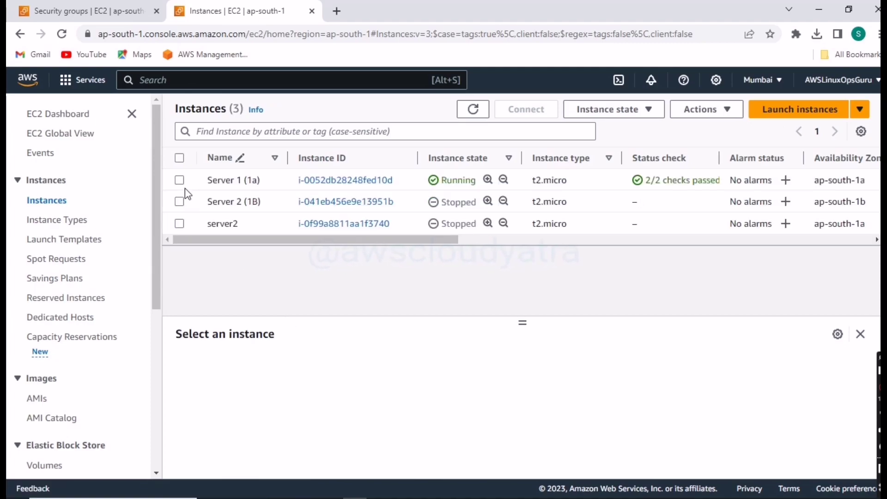
Examine the security details of Server 1 (1a), checking the port ranges of its inbound rules and its outbound rules.
{"action": "left_click", "coordinate": [180, 181]}
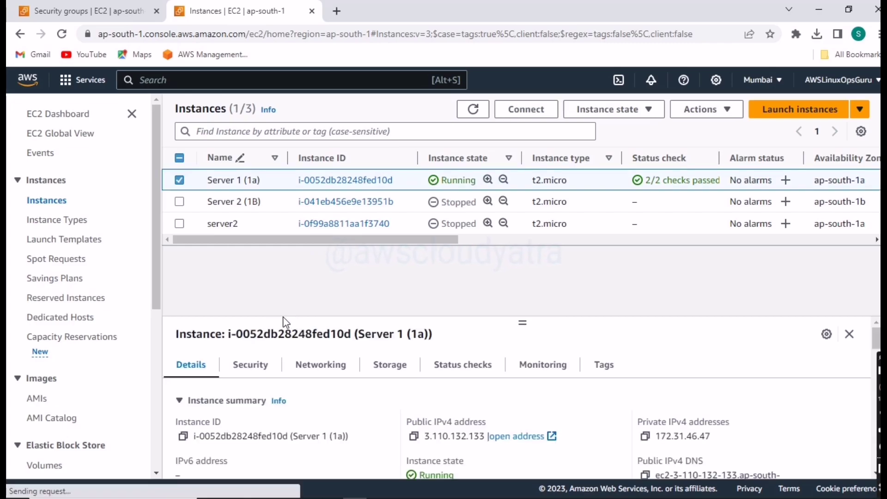
{"action": "left_click", "coordinate": [261, 372]}
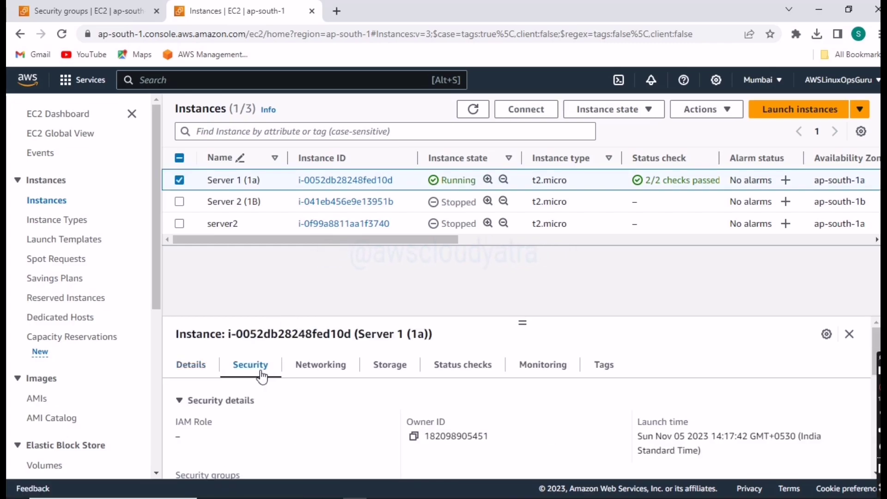
{"action": "scroll", "coordinate": [357, 438], "scroll_direction": "down", "scroll_amount": 5}
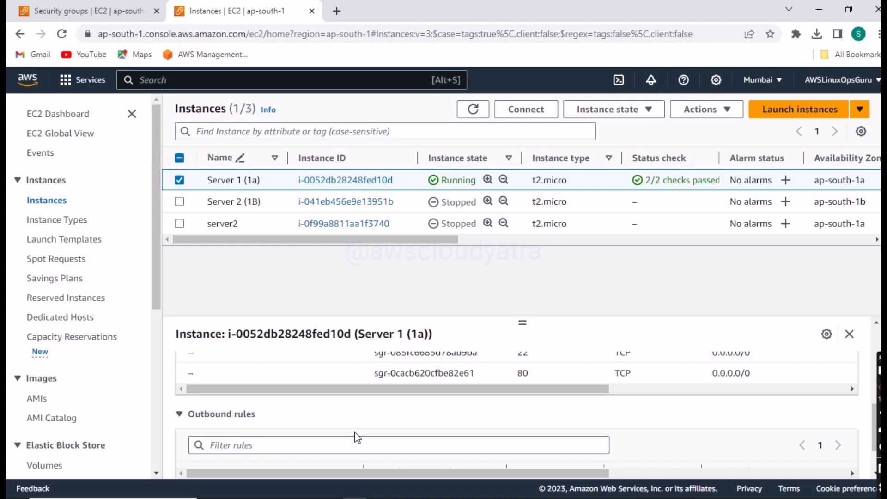
{"action": "scroll", "coordinate": [358, 437], "scroll_direction": "down", "scroll_amount": 2}
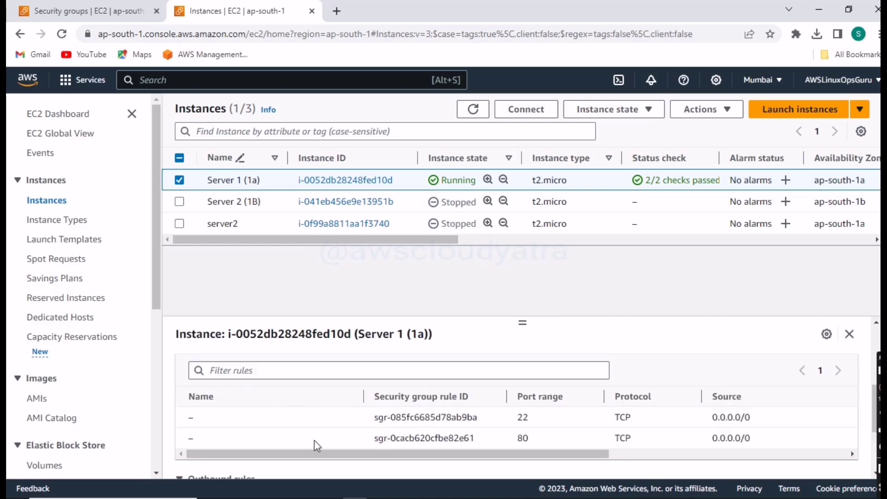
{"action": "double_click", "coordinate": [522, 419]}
{"action": "left_click_drag", "start_coordinate": [510, 457], "coordinate": [531, 457]}
{"action": "left_click", "coordinate": [512, 426]}
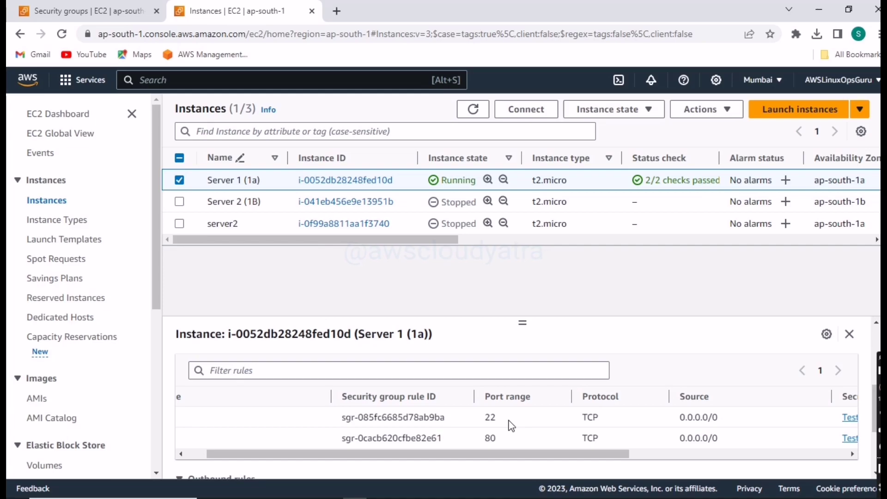
{"action": "left_click_drag", "start_coordinate": [508, 420], "coordinate": [486, 418]}
{"action": "left_click", "coordinate": [527, 420]}
{"action": "scroll", "coordinate": [509, 437], "scroll_direction": "down", "scroll_amount": 2}
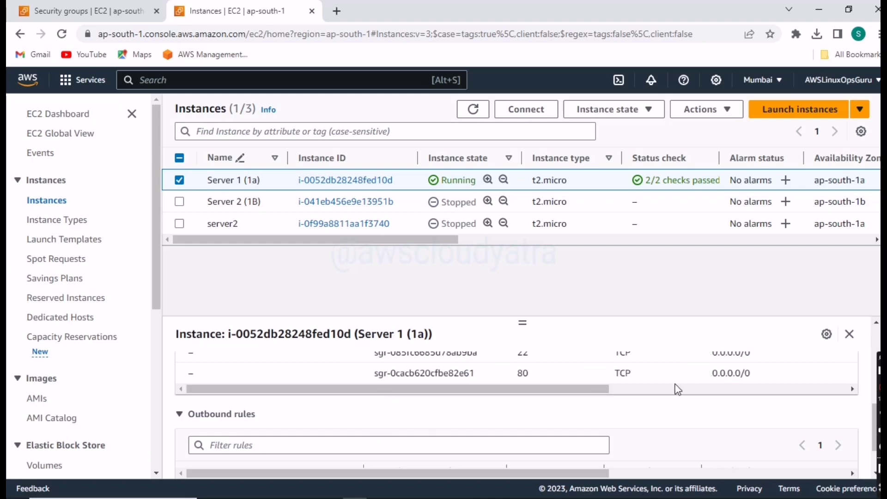
{"action": "scroll", "coordinate": [747, 400], "scroll_direction": "up", "scroll_amount": 3}
{"action": "scroll", "coordinate": [629, 422], "scroll_direction": "down", "scroll_amount": 5}
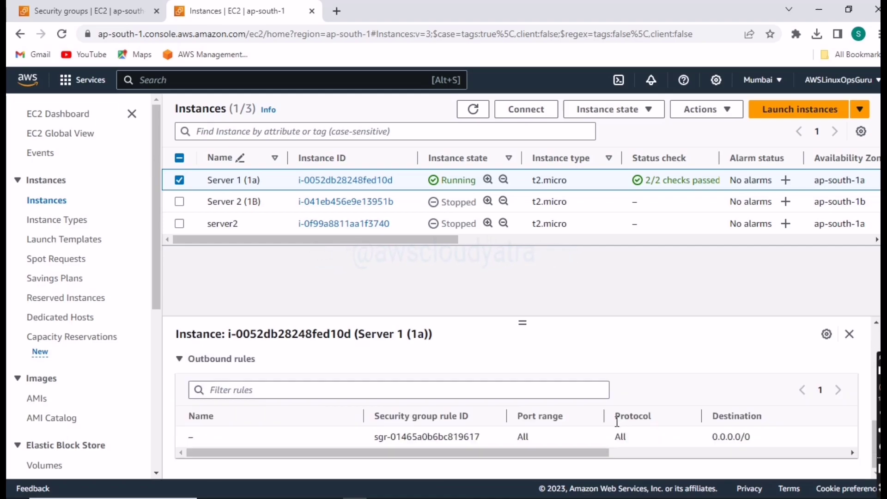
Open the inbound rules of the "Test security" security group for editing.
{"action": "scroll", "coordinate": [88, 445], "scroll_direction": "down", "scroll_amount": 4}
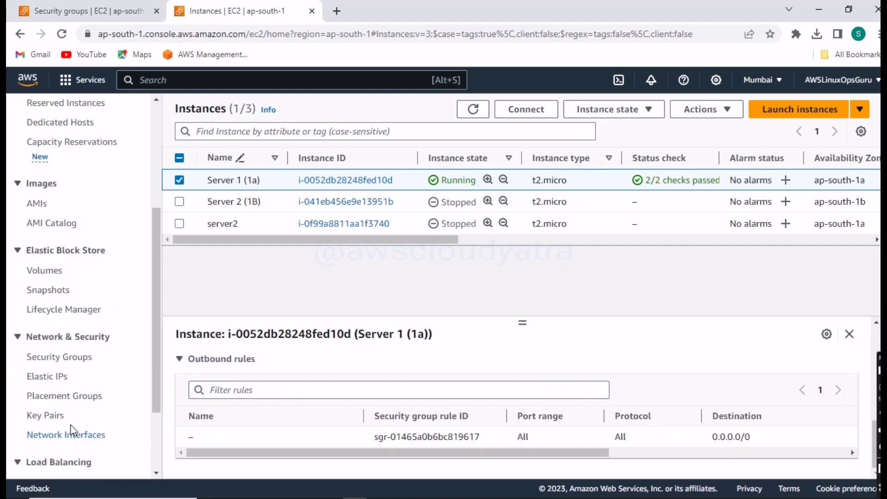
{"action": "left_click", "coordinate": [67, 365]}
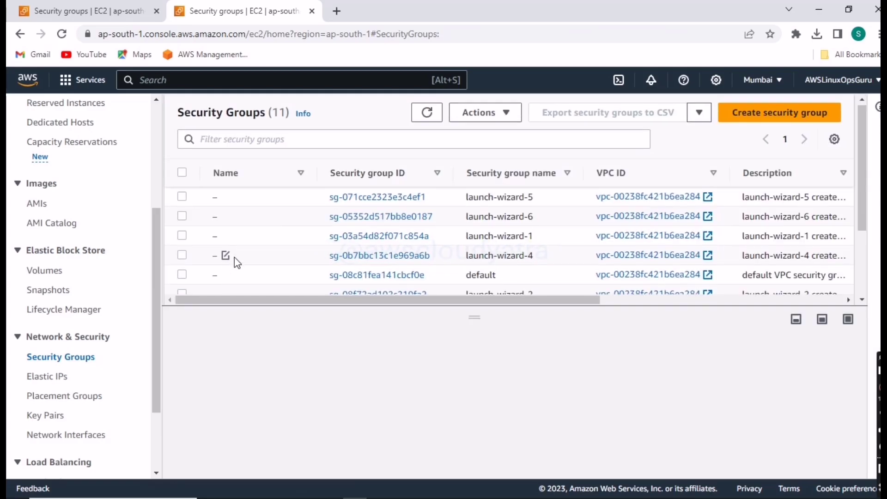
{"action": "scroll", "coordinate": [219, 263], "scroll_direction": "down", "scroll_amount": 3}
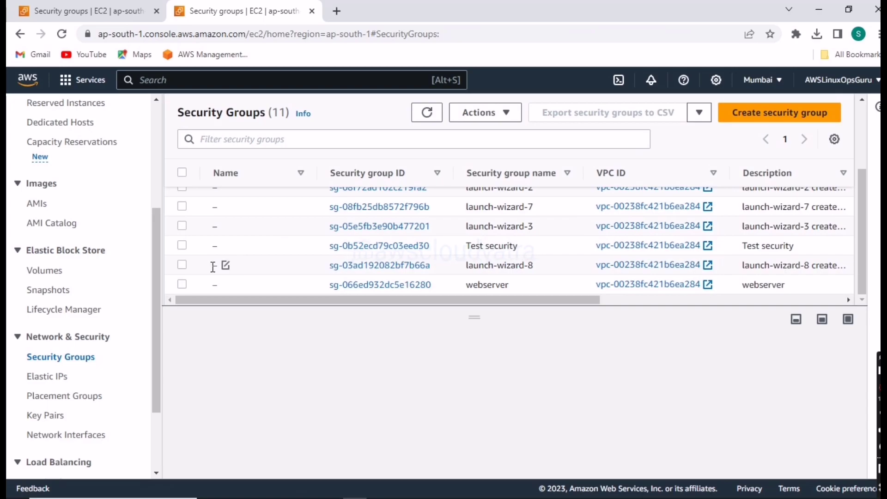
{"action": "left_click", "coordinate": [181, 245]}
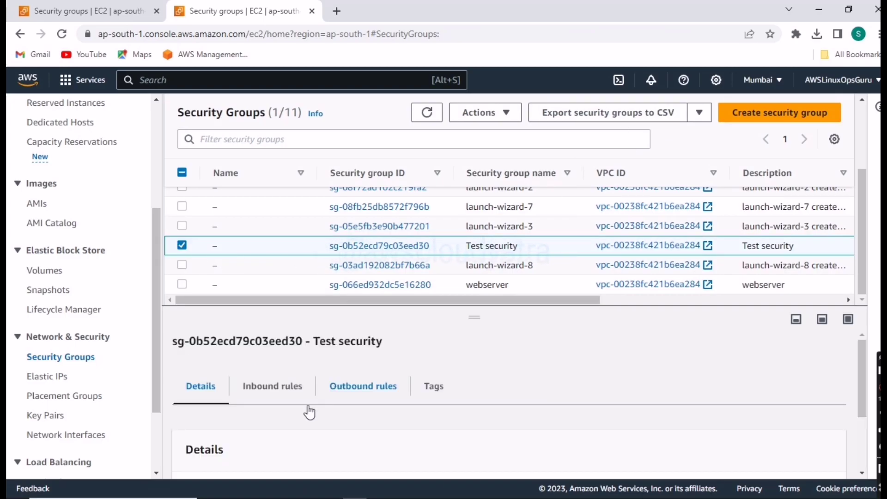
{"action": "left_click", "coordinate": [282, 390]}
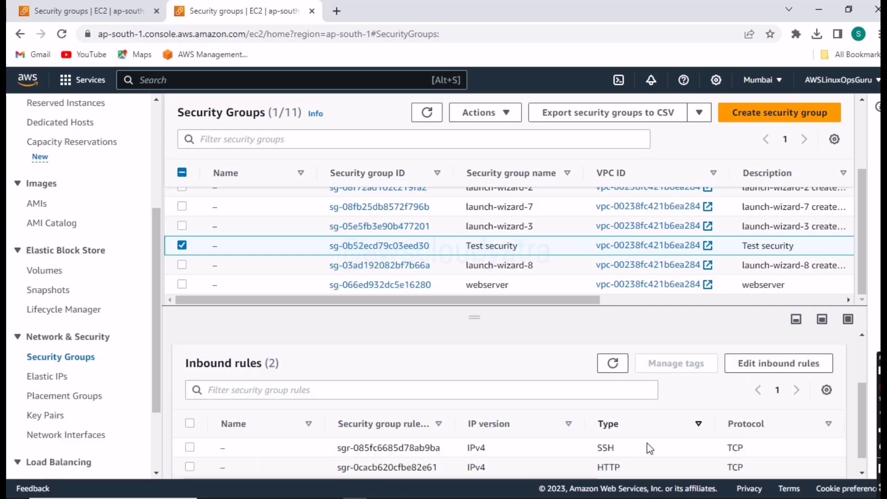
{"action": "left_click", "coordinate": [782, 363]}
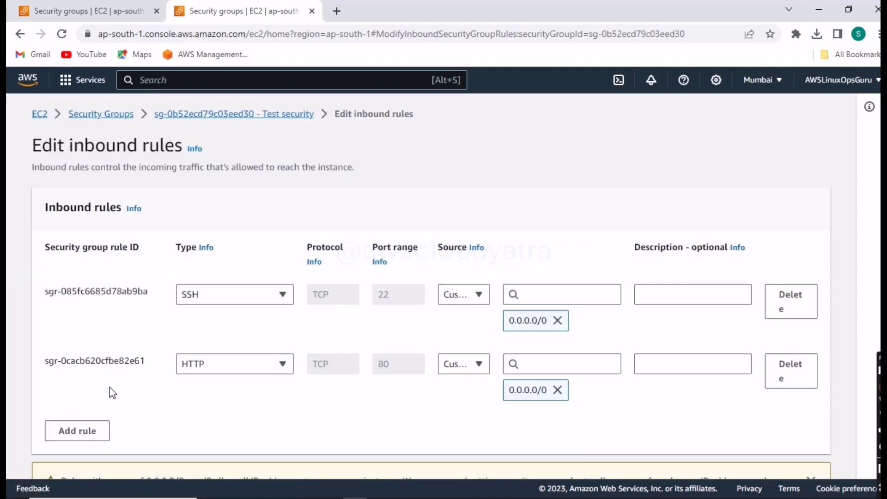
Add a POP3 inbound rule with source 0.0.0.0/0 to the "Test security" group and save the rules.
{"action": "left_click", "coordinate": [89, 437]}
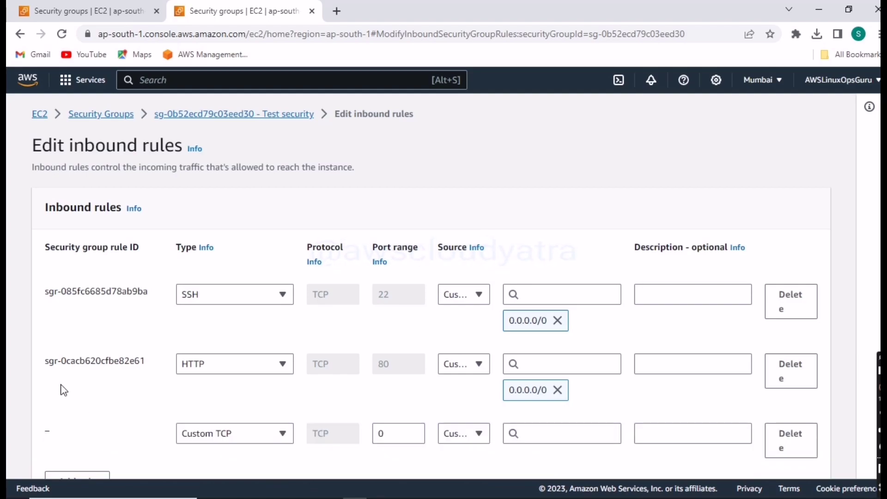
{"action": "left_click", "coordinate": [241, 440]}
{"action": "scroll", "coordinate": [222, 391], "scroll_direction": "down", "scroll_amount": 3}
{"action": "left_click", "coordinate": [214, 316]}
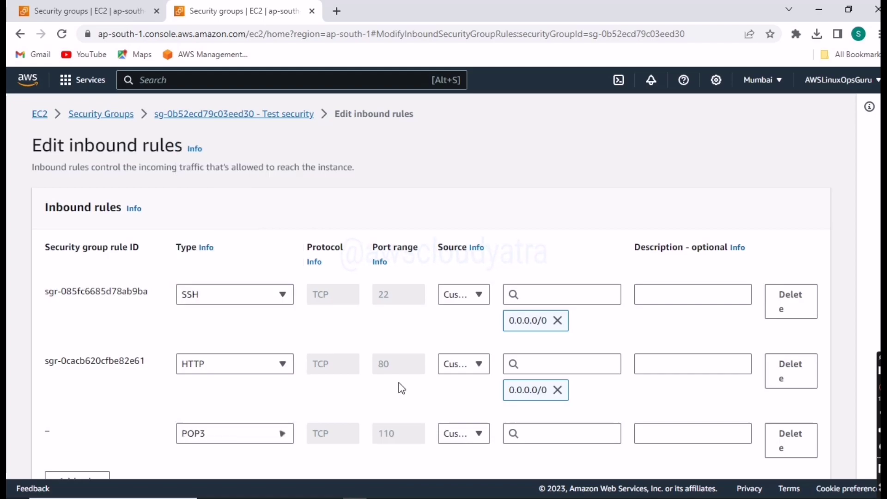
{"action": "left_click", "coordinate": [552, 439]}
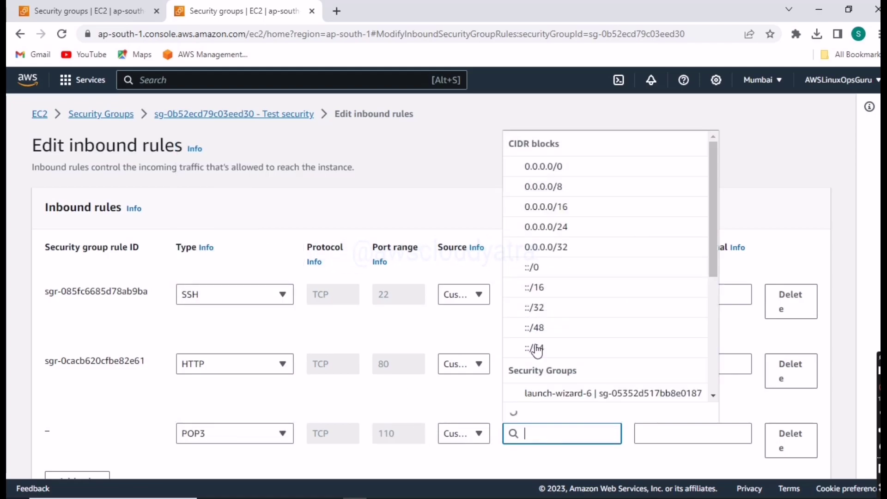
{"action": "left_click", "coordinate": [564, 168]}
{"action": "scroll", "coordinate": [642, 414], "scroll_direction": "down", "scroll_amount": 3}
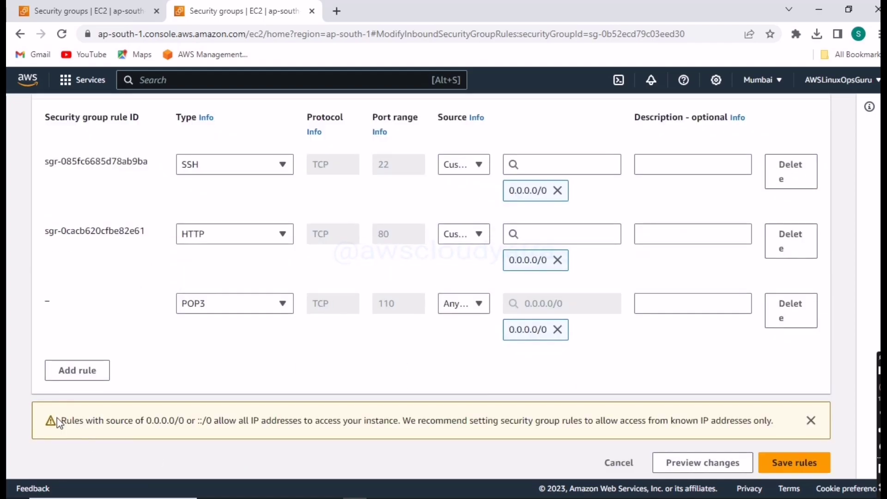
{"action": "left_click", "coordinate": [786, 465]}
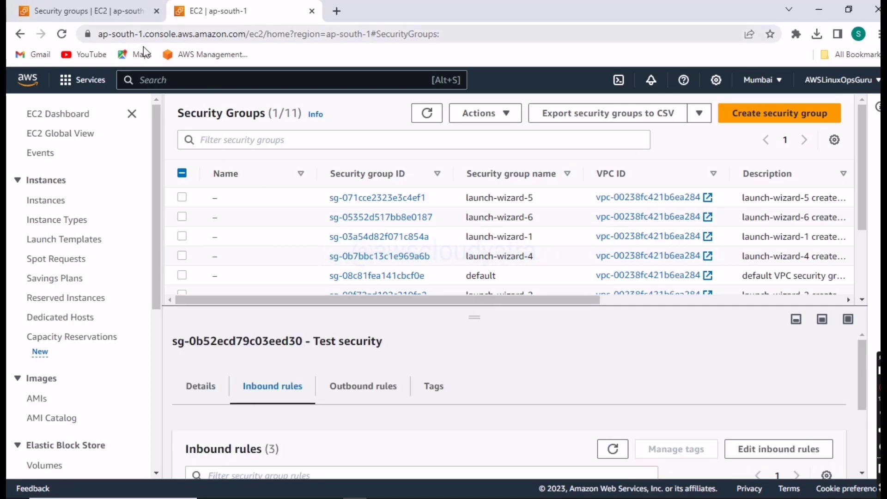
Return to the instances list to view Server 1 (1a)'s rules, and open the Elastic IPs page.
{"action": "left_click", "coordinate": [55, 201]}
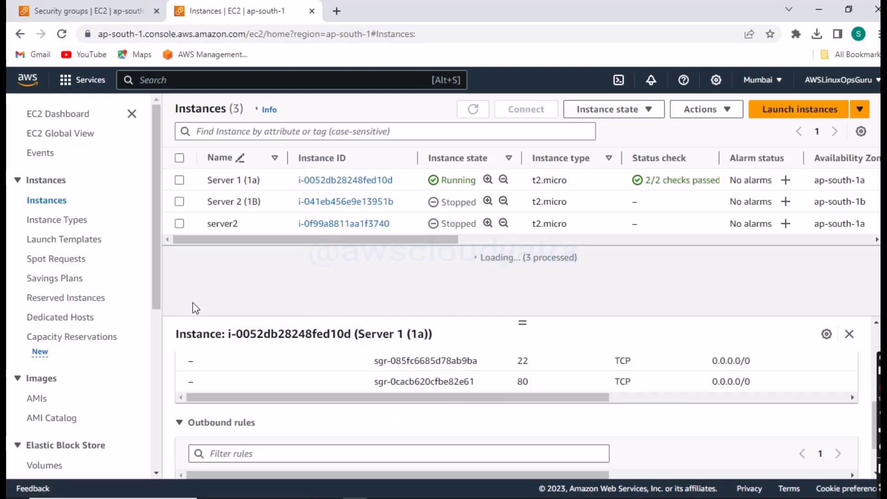
{"action": "scroll", "coordinate": [67, 324], "scroll_direction": "down", "scroll_amount": 4}
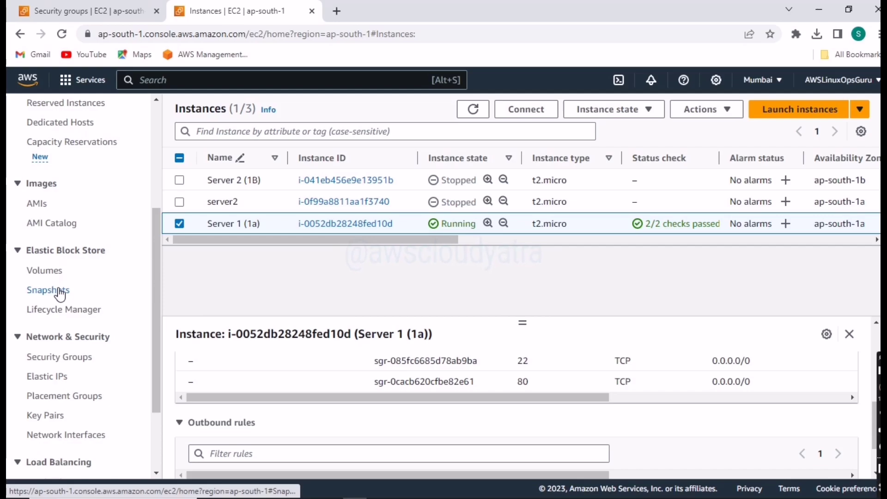
{"action": "left_click", "coordinate": [57, 379]}
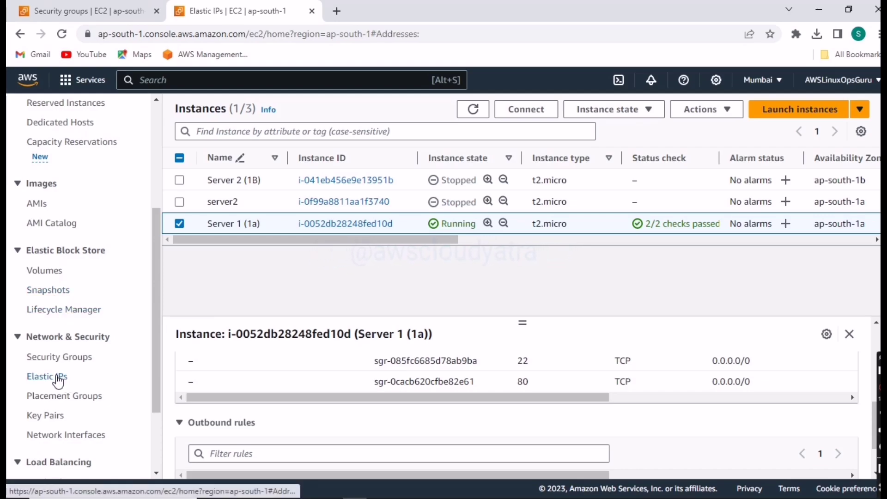